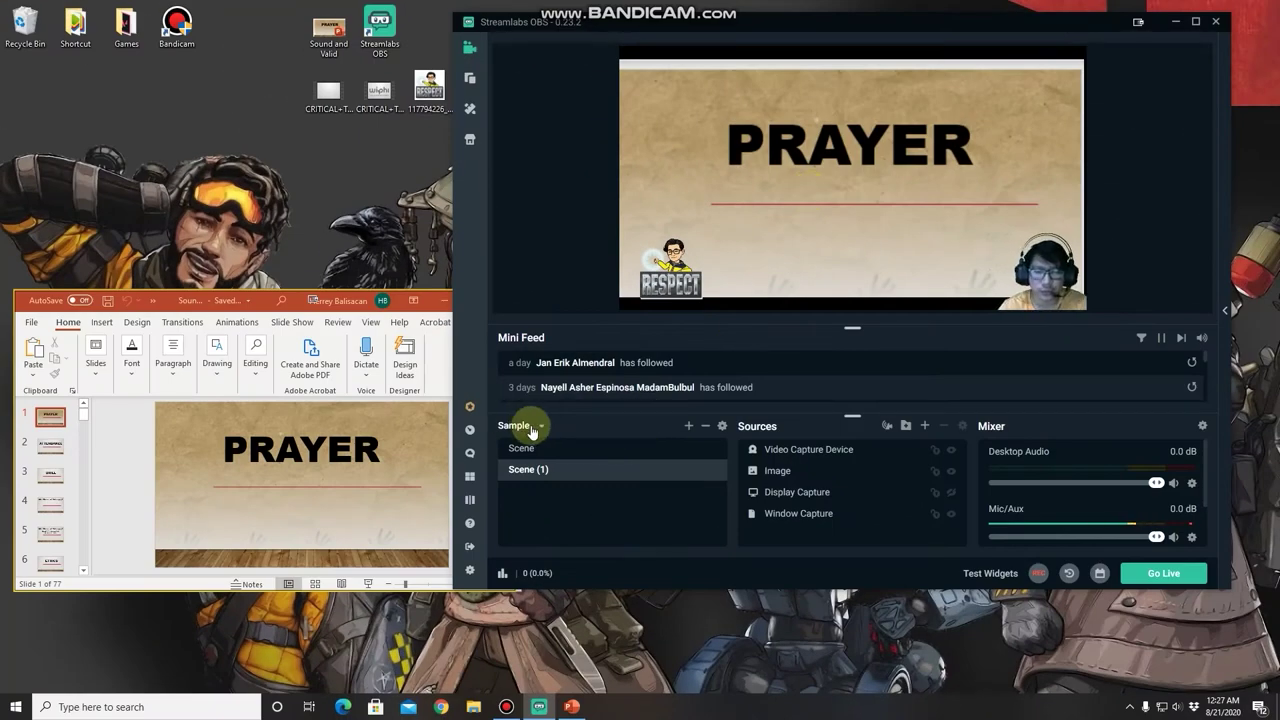
click(542, 427)
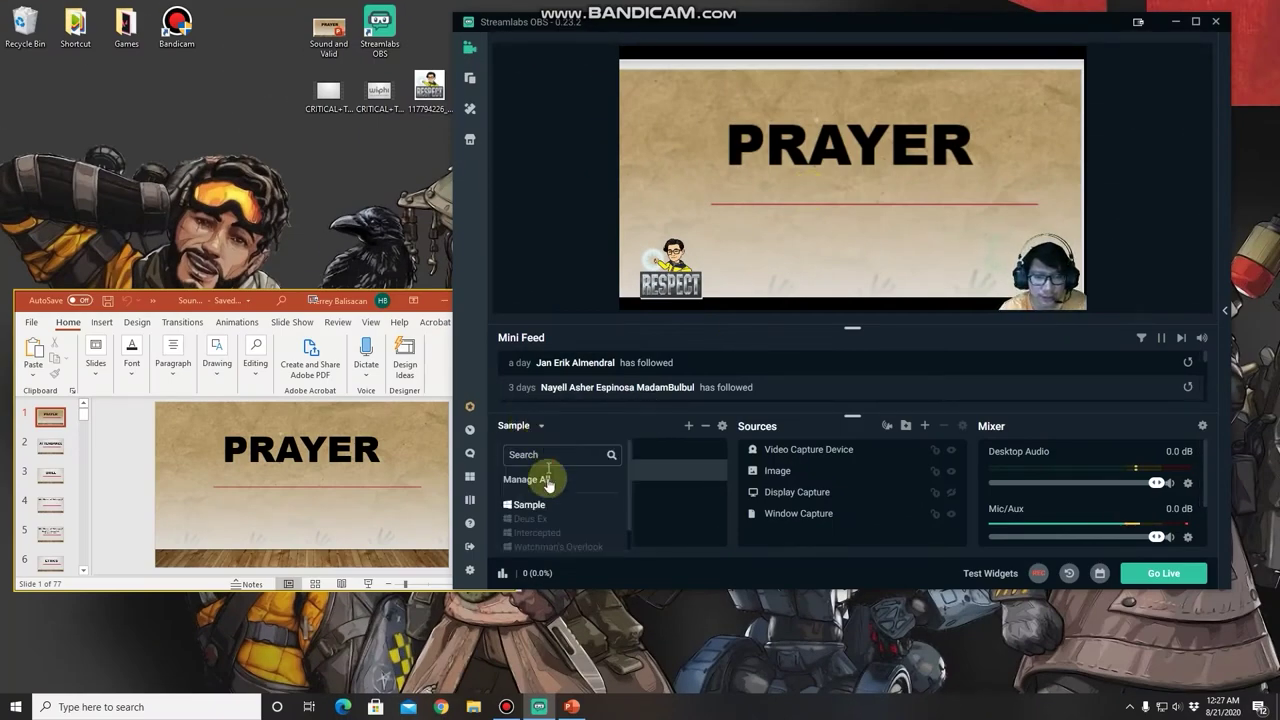
click(527, 479)
click(1060, 45)
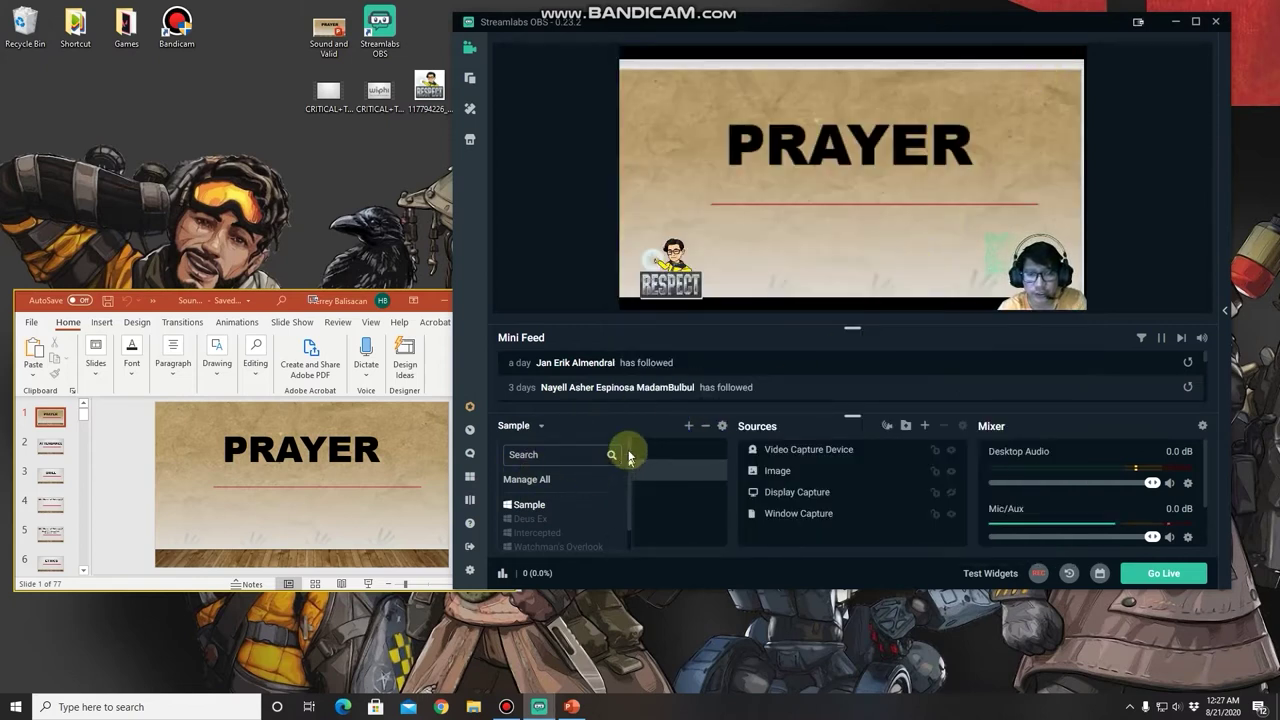
click(660, 428)
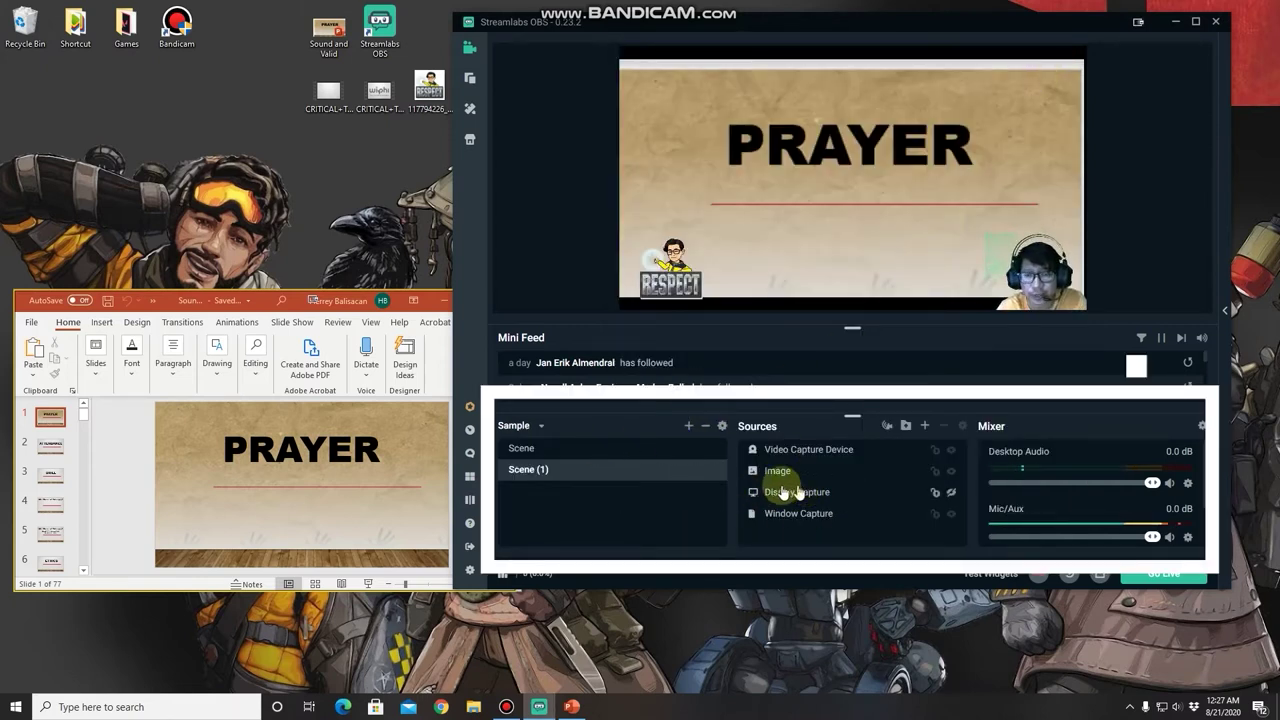
Create a new scene collection named Philosophy Class and close the collection manager
click(530, 430)
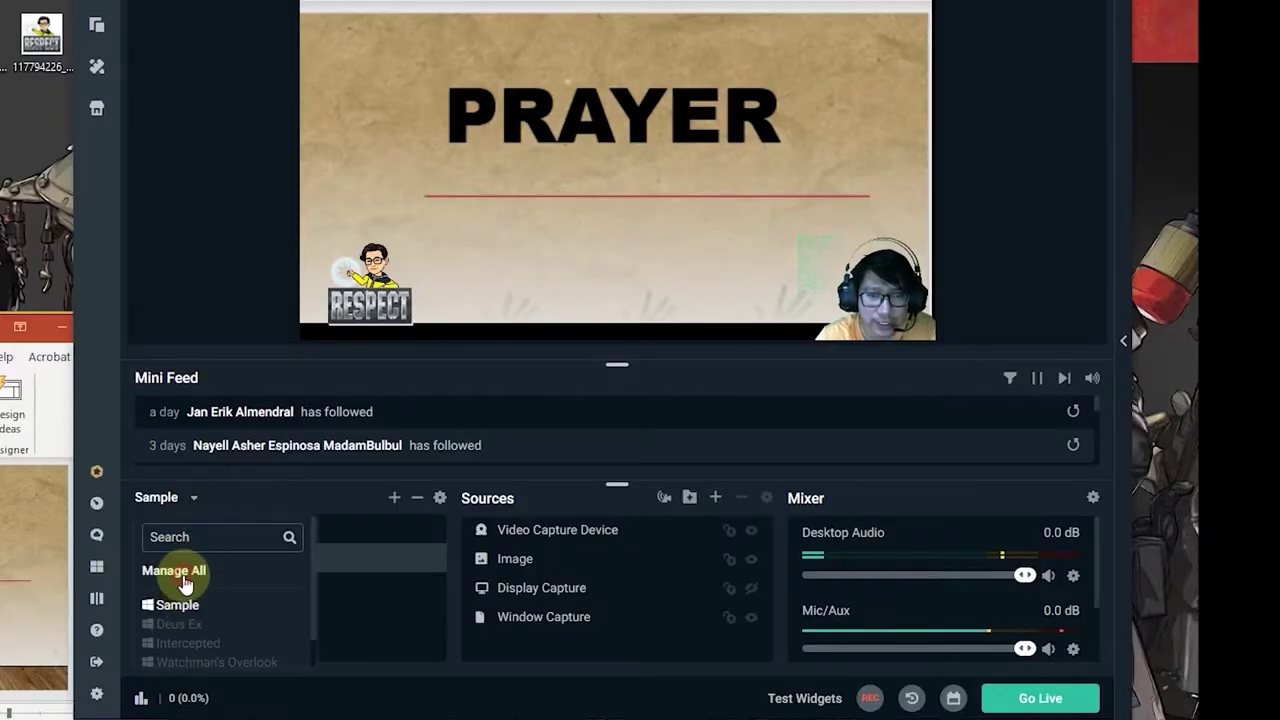
click(178, 572)
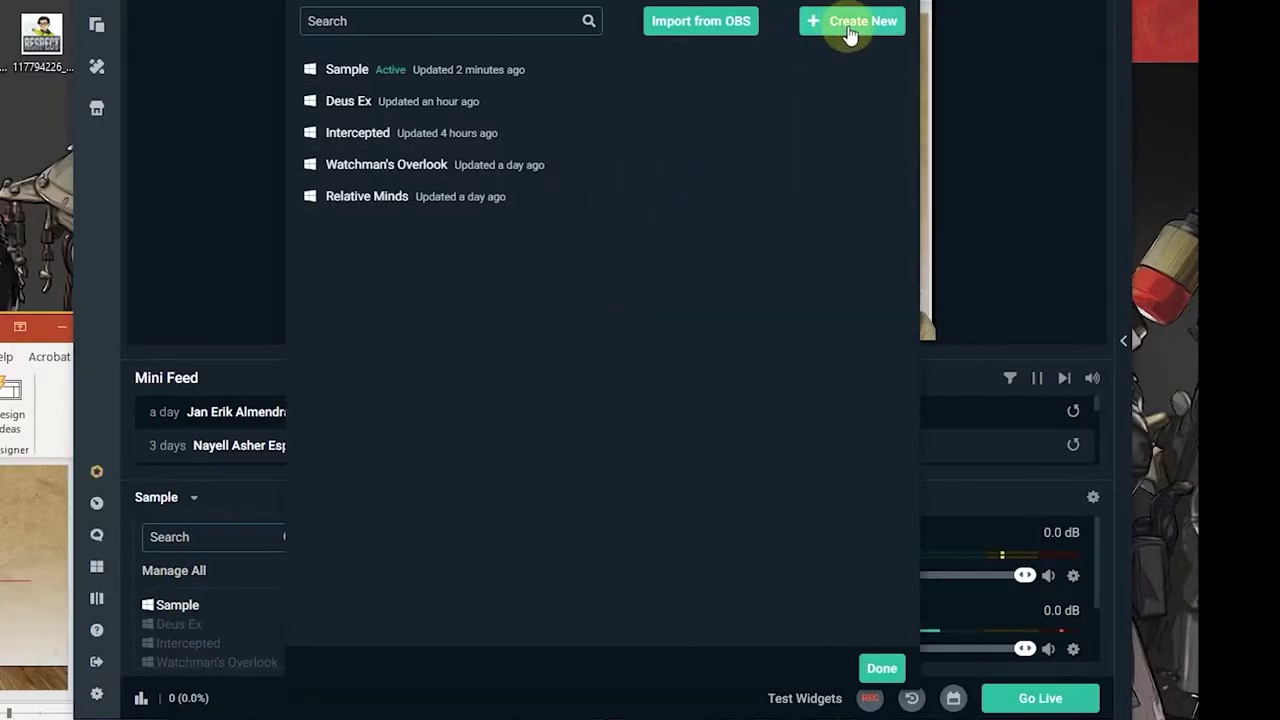
click(849, 30)
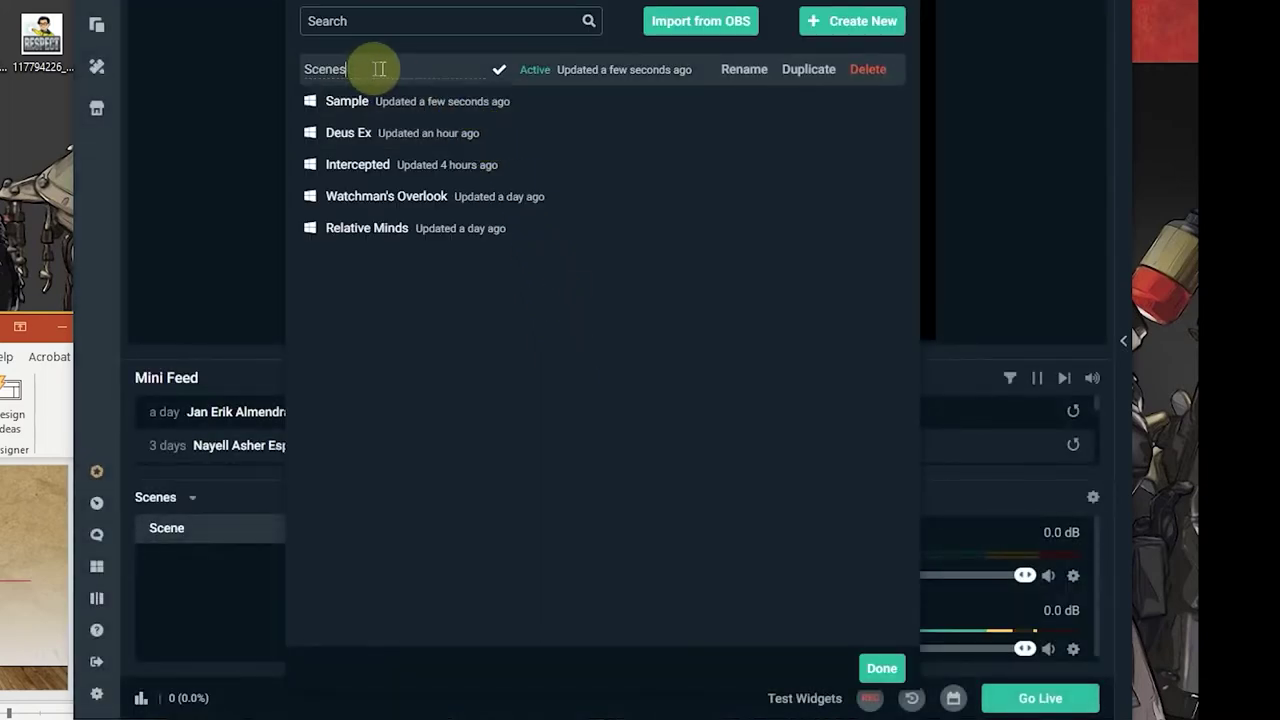
drag(380, 66, 288, 74)
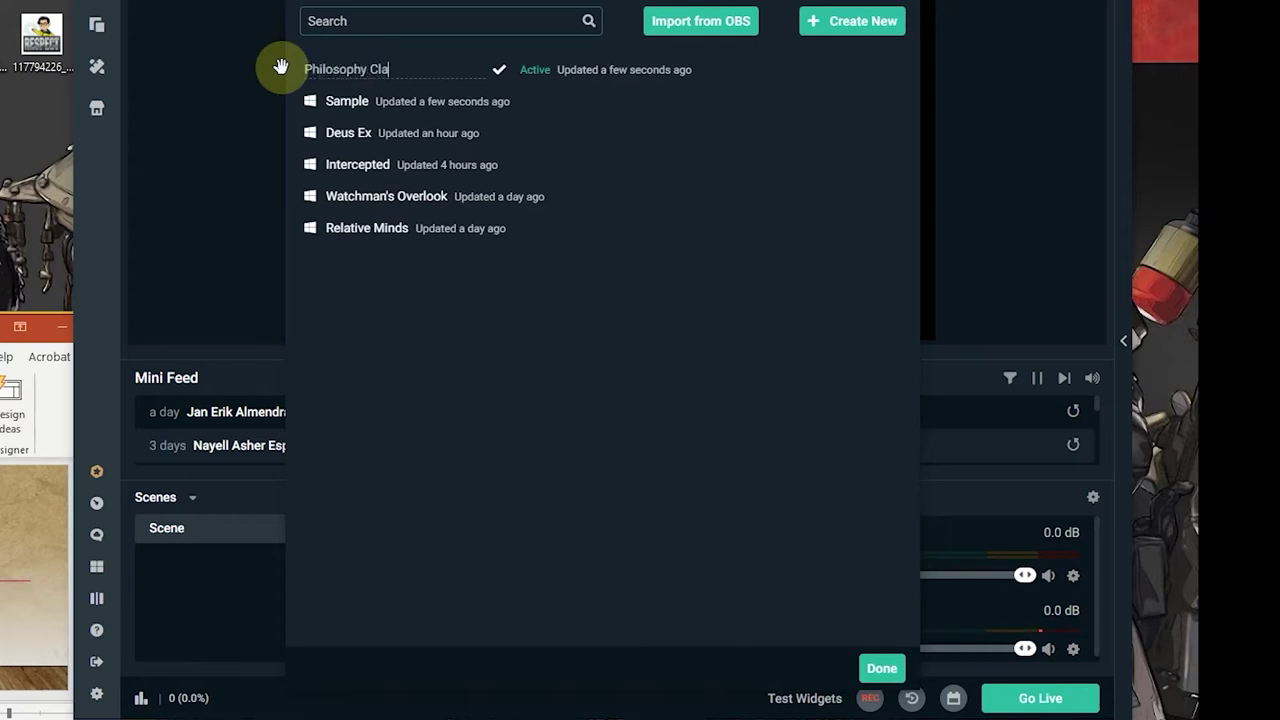
click(499, 69)
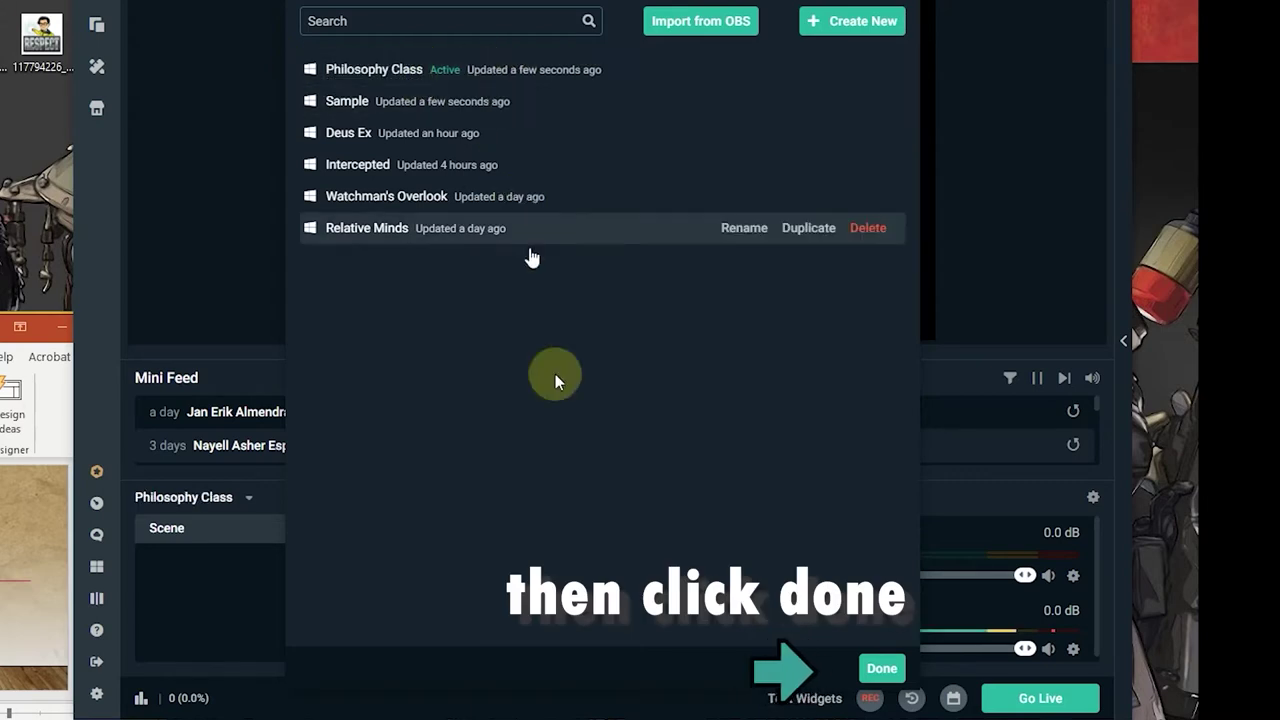
click(881, 668)
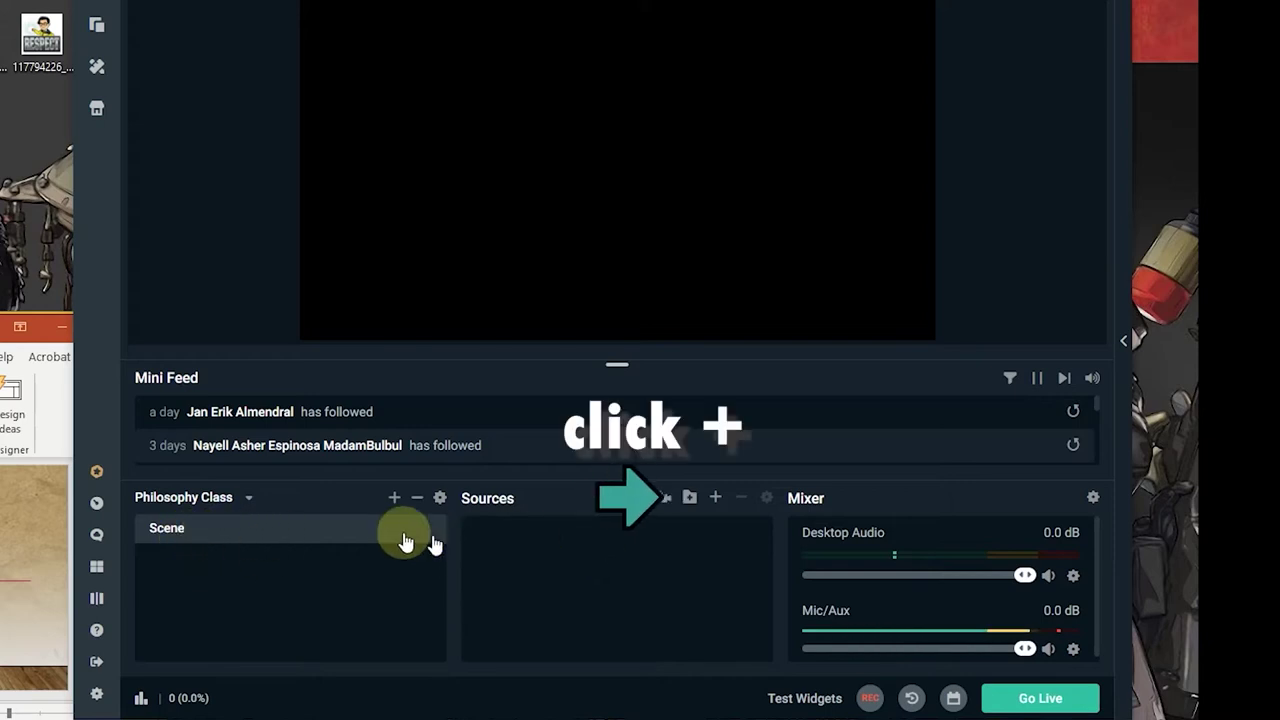
Add a Window Capture source that captures the Sound and Valid PowerPoint window
click(716, 500)
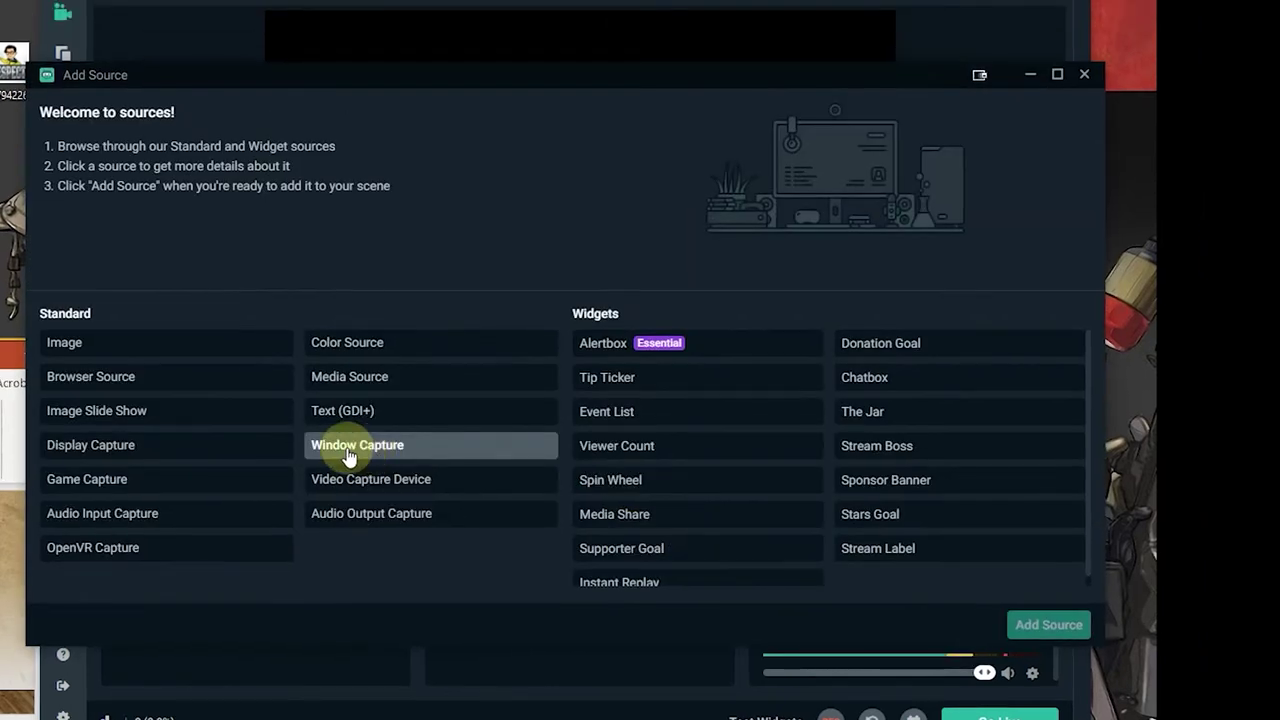
click(348, 456)
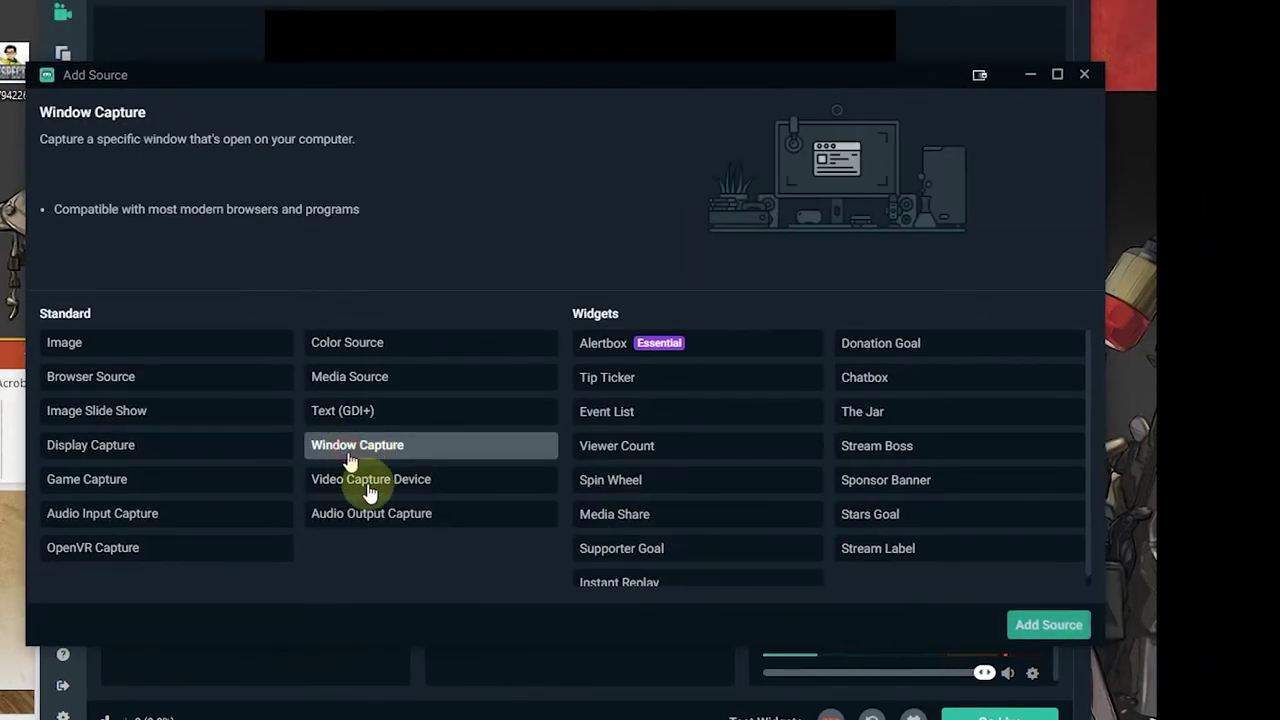
click(1046, 624)
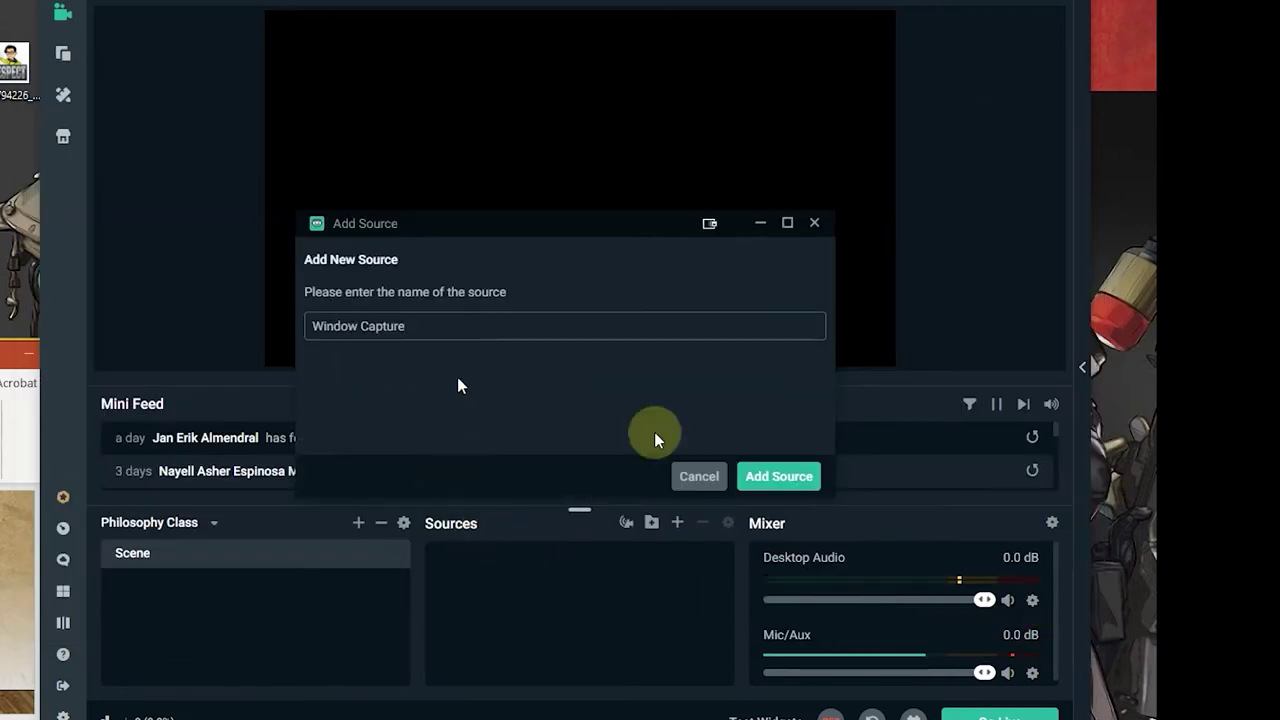
click(778, 476)
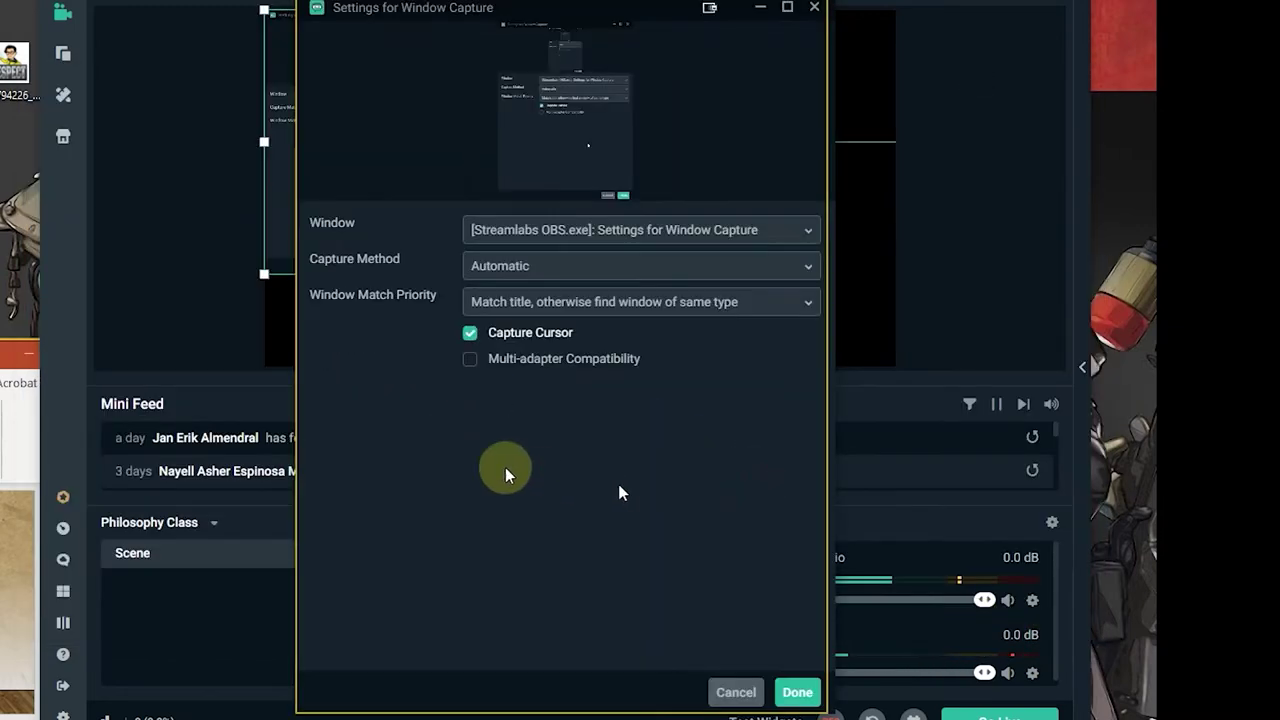
click(608, 238)
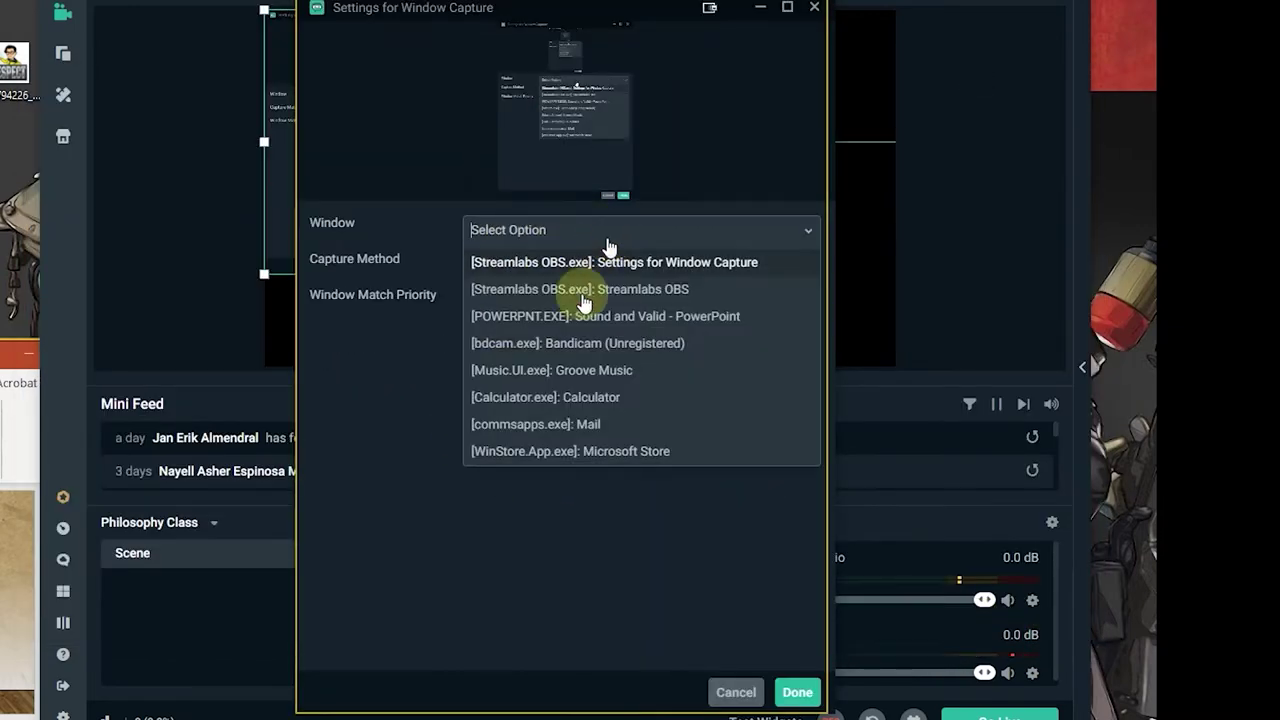
click(672, 318)
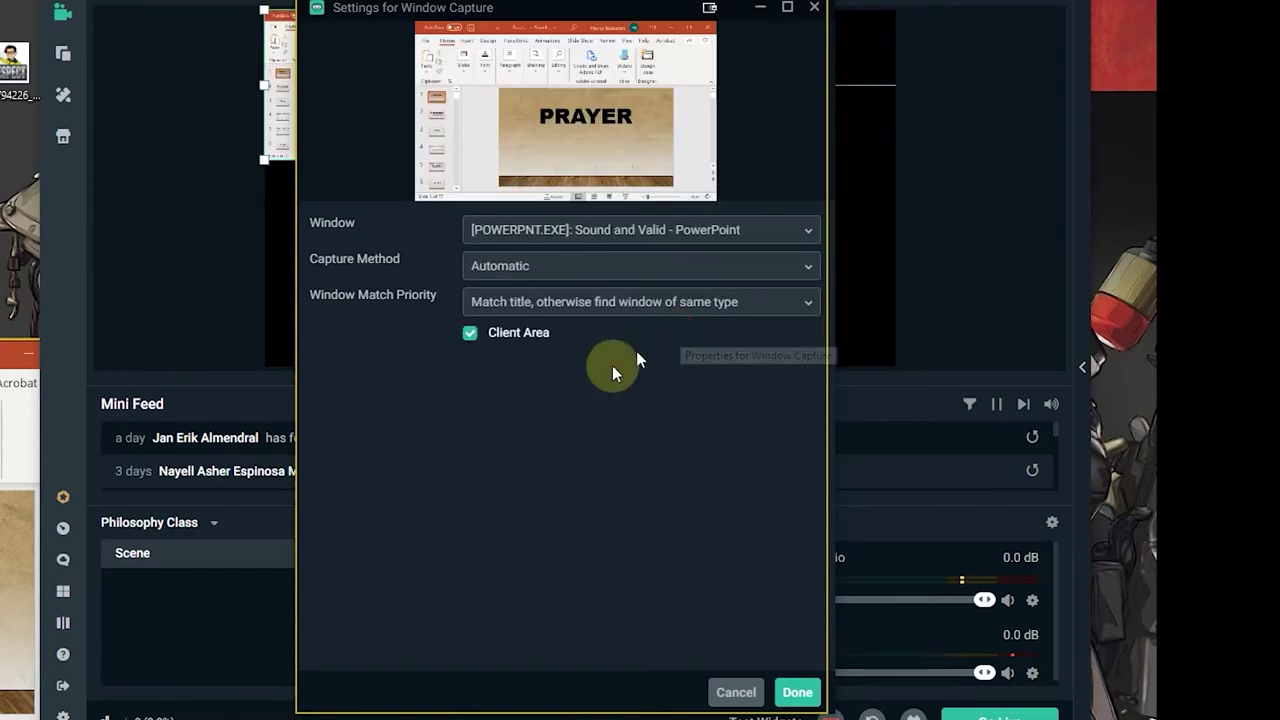
click(798, 692)
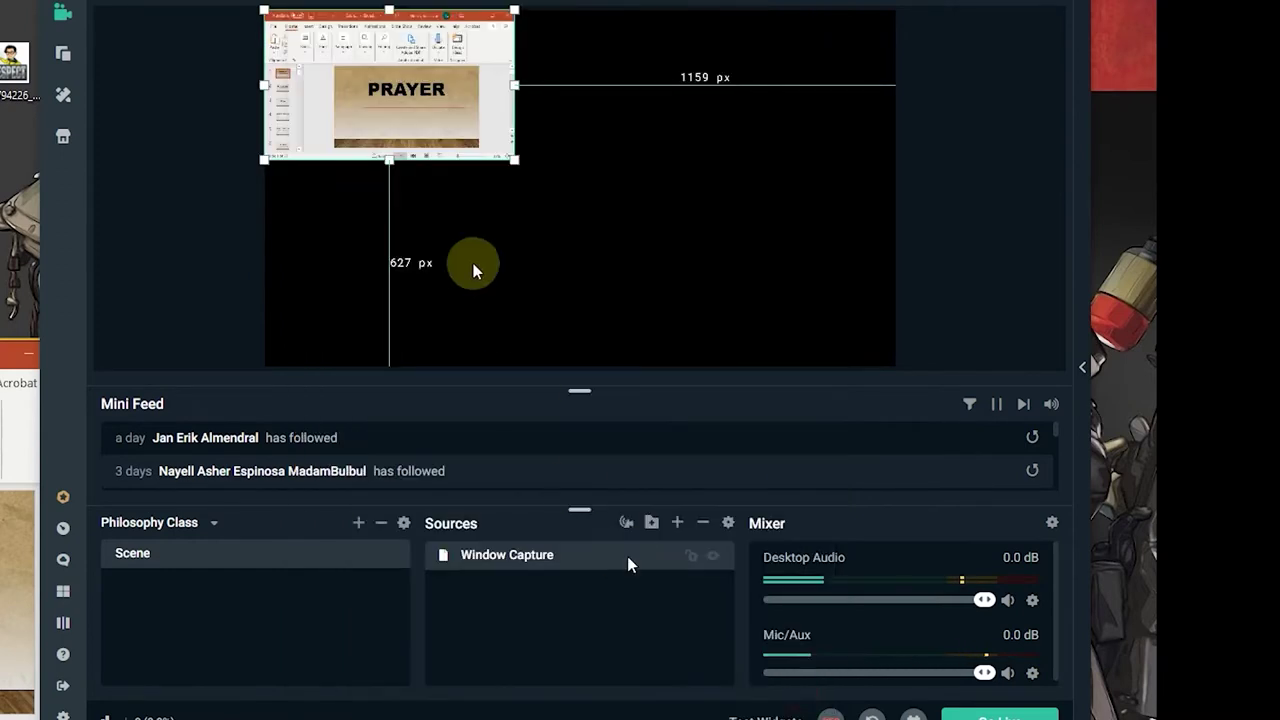
Enlarge the PowerPoint window capture on the canvas and crop all four sides down to the slide
drag(517, 163, 580, 205)
drag(664, 259, 868, 355)
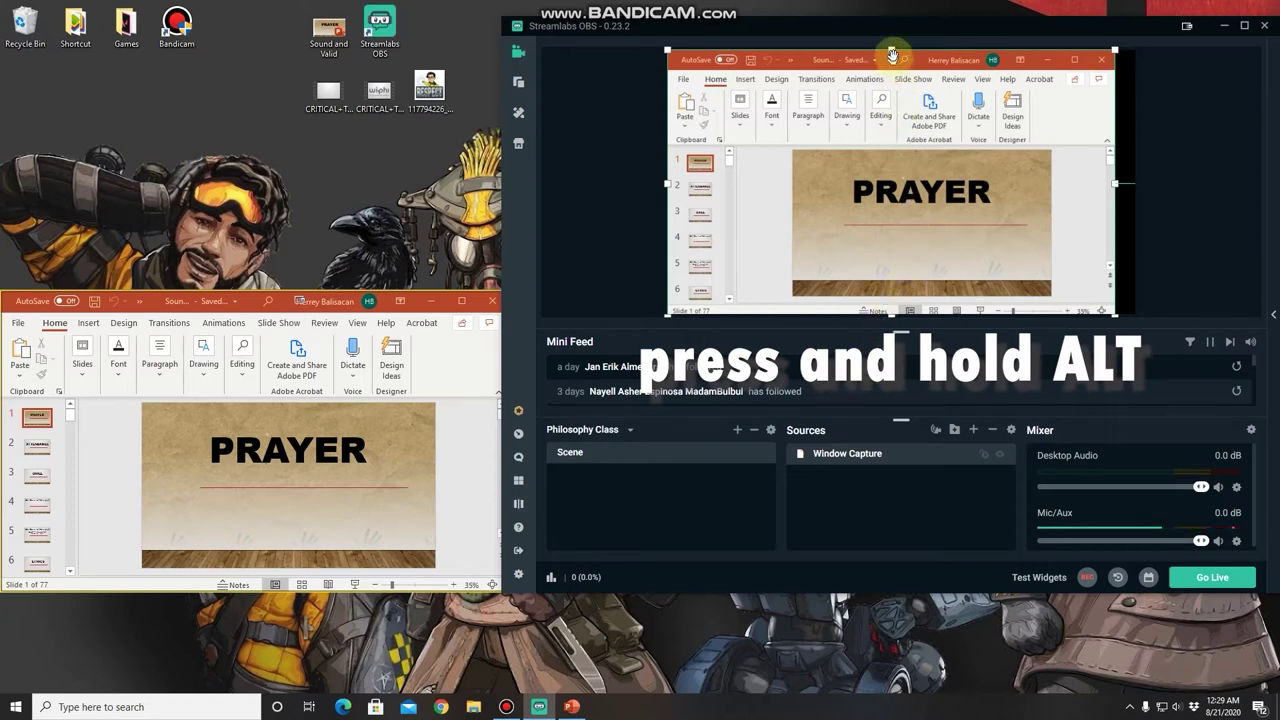
drag(891, 50, 900, 152)
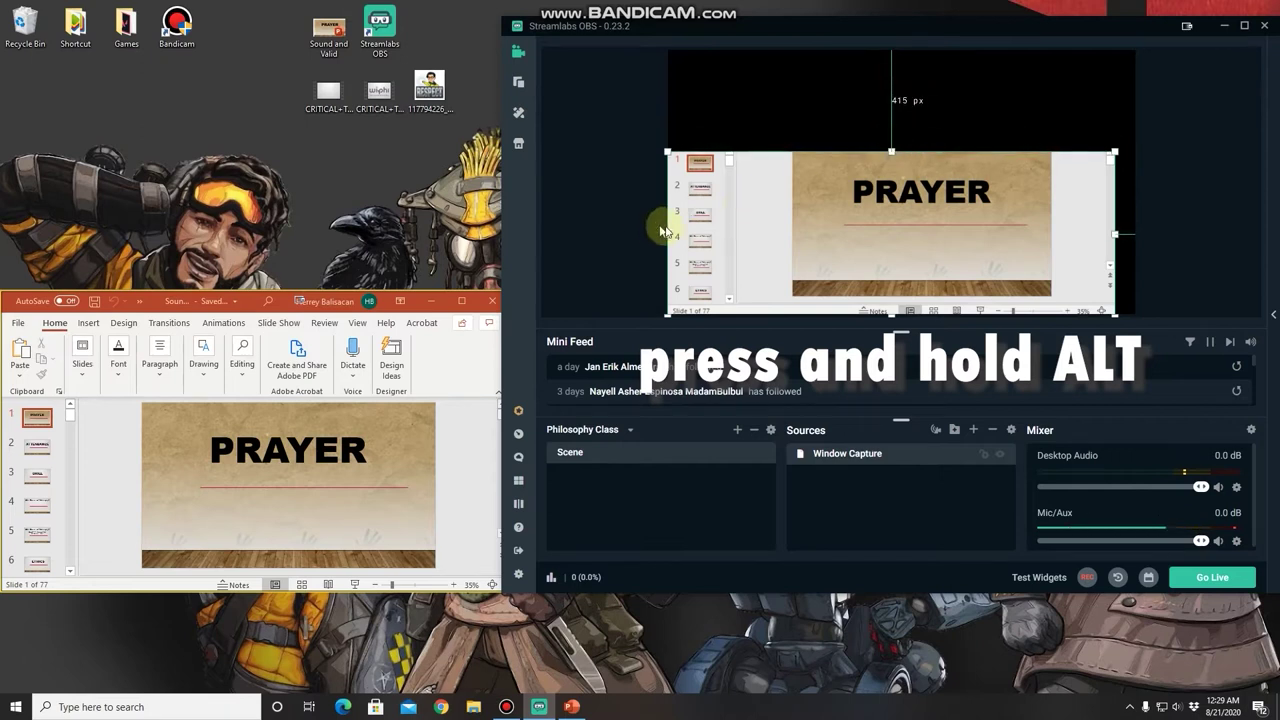
drag(667, 235, 791, 228)
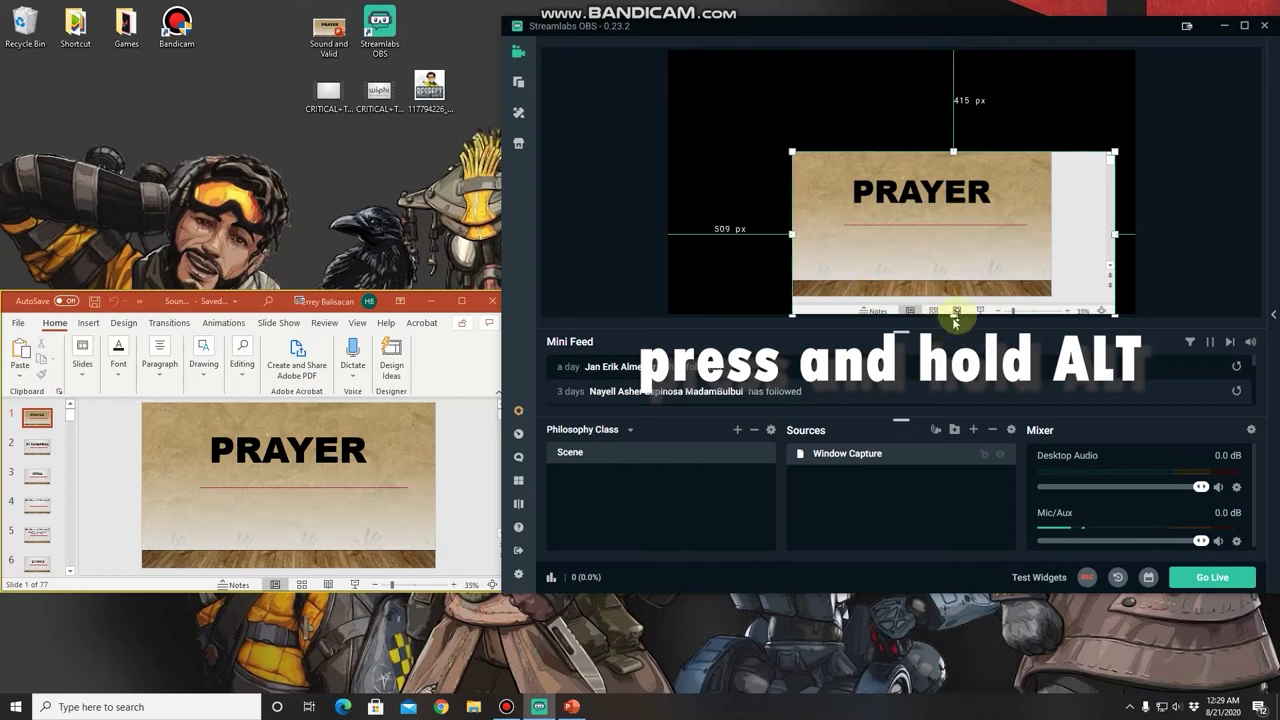
drag(947, 314, 953, 293)
drag(1114, 223, 1050, 223)
Reposition the cropped slide capture and enlarge it to fill nearly the whole canvas, aligned with the bottom edge
drag(940, 226, 812, 126)
drag(928, 194, 1130, 305)
drag(991, 233, 991, 241)
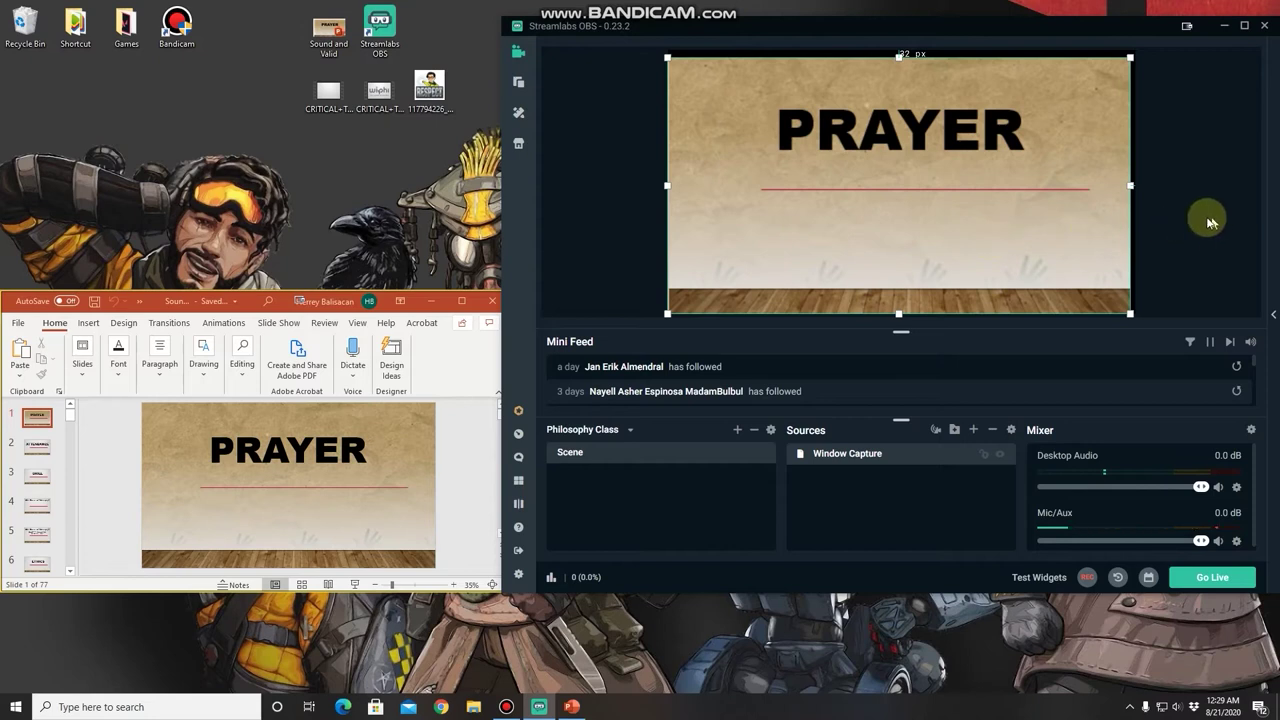
click(1163, 198)
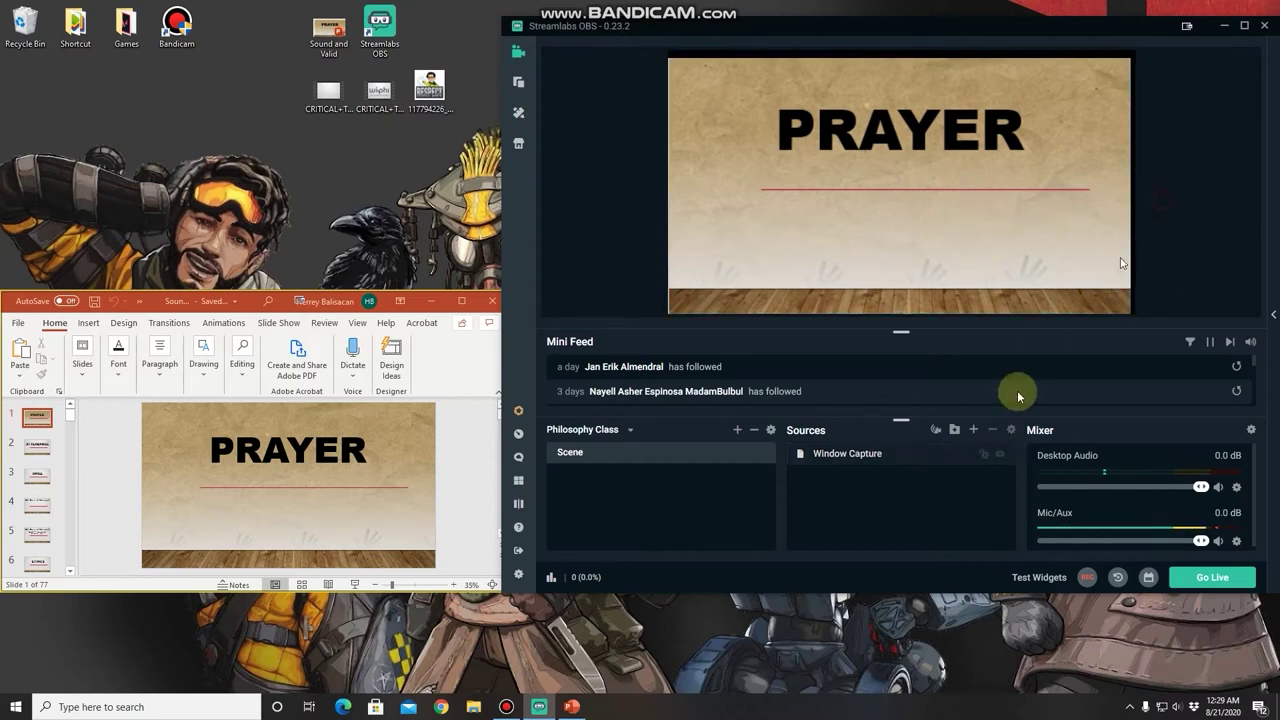
Add a Video Capture Device source using the Logitech HD Webcam C270 and place it, reduced, in the canvas's lower-right corner
click(978, 431)
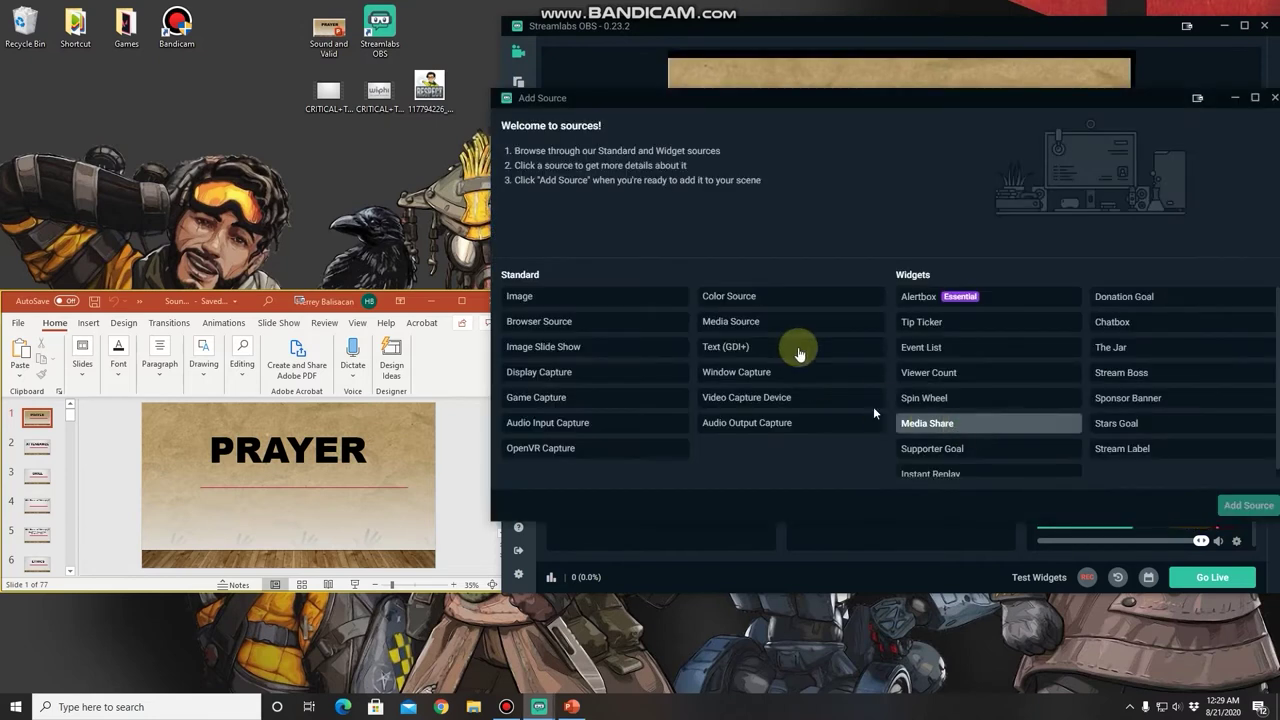
click(757, 398)
click(1250, 507)
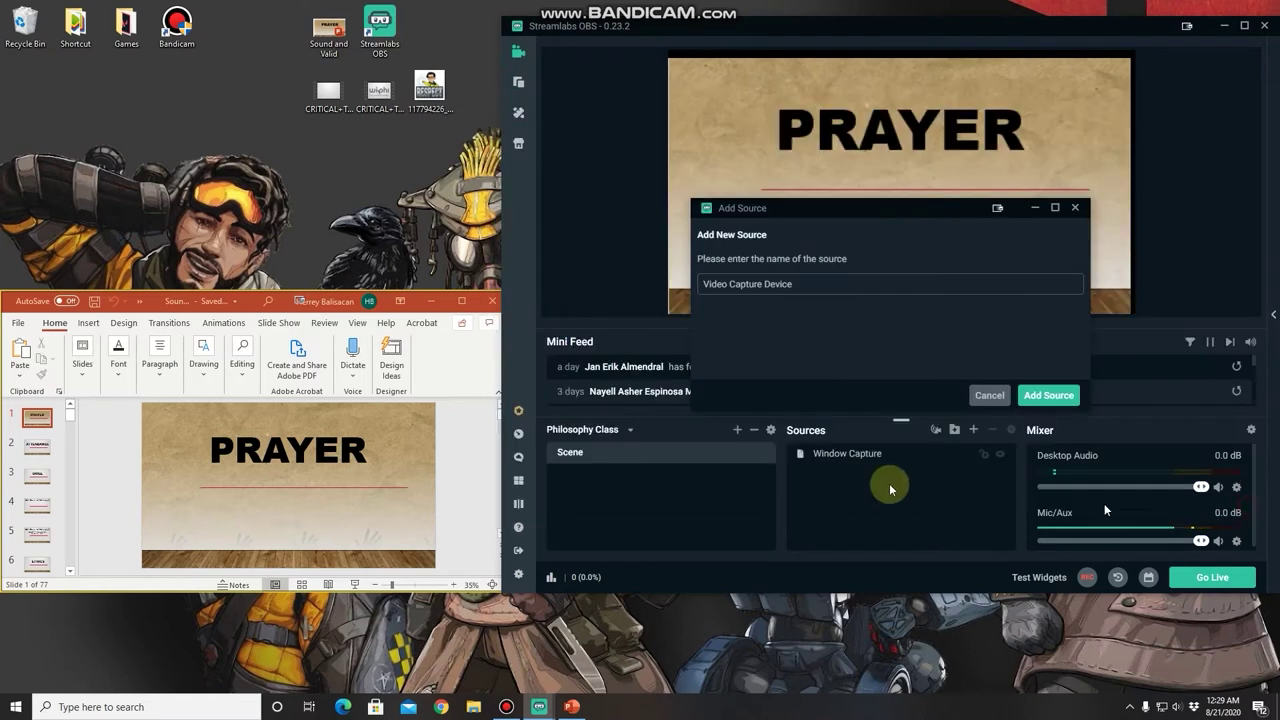
click(1060, 396)
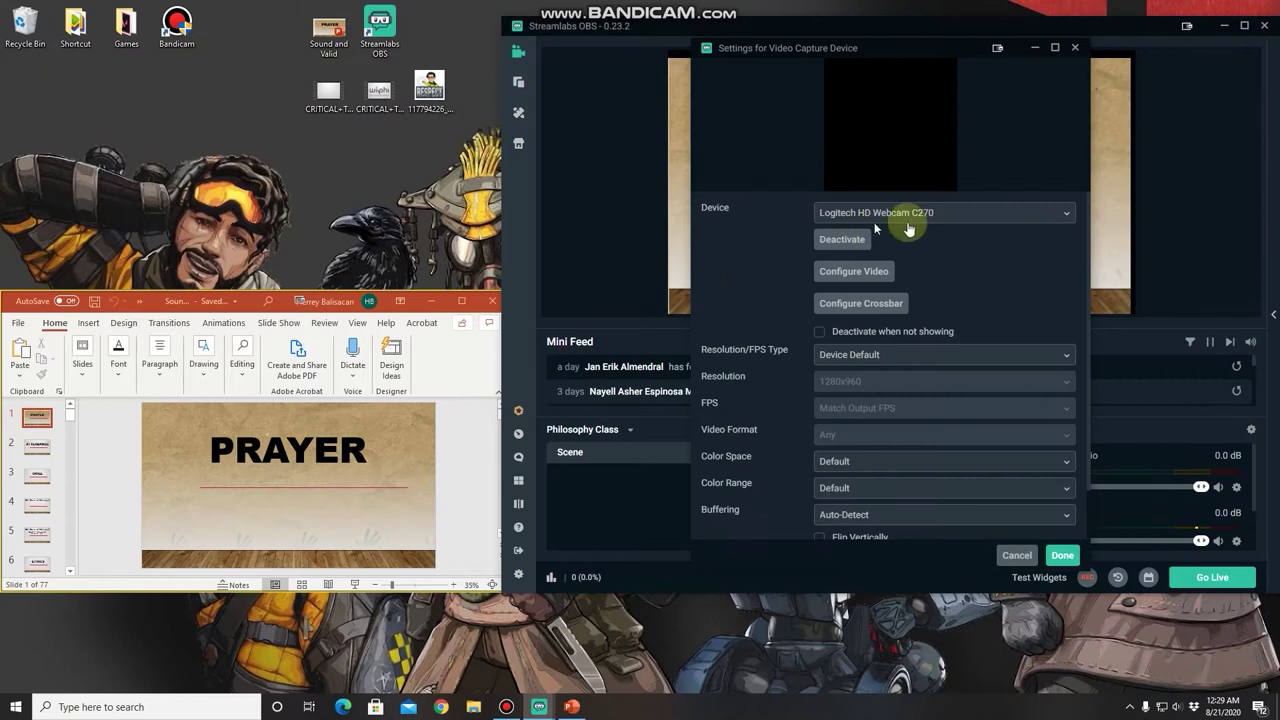
click(908, 218)
click(908, 232)
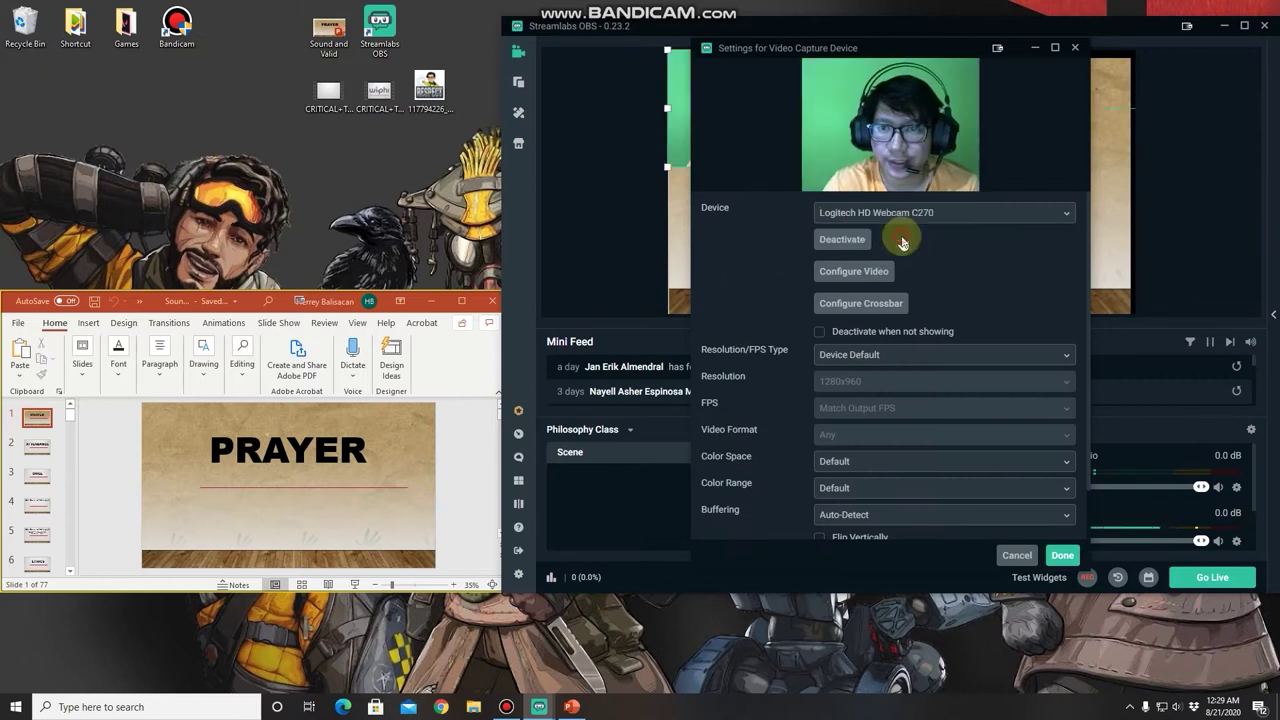
click(1061, 556)
drag(779, 125, 1088, 255)
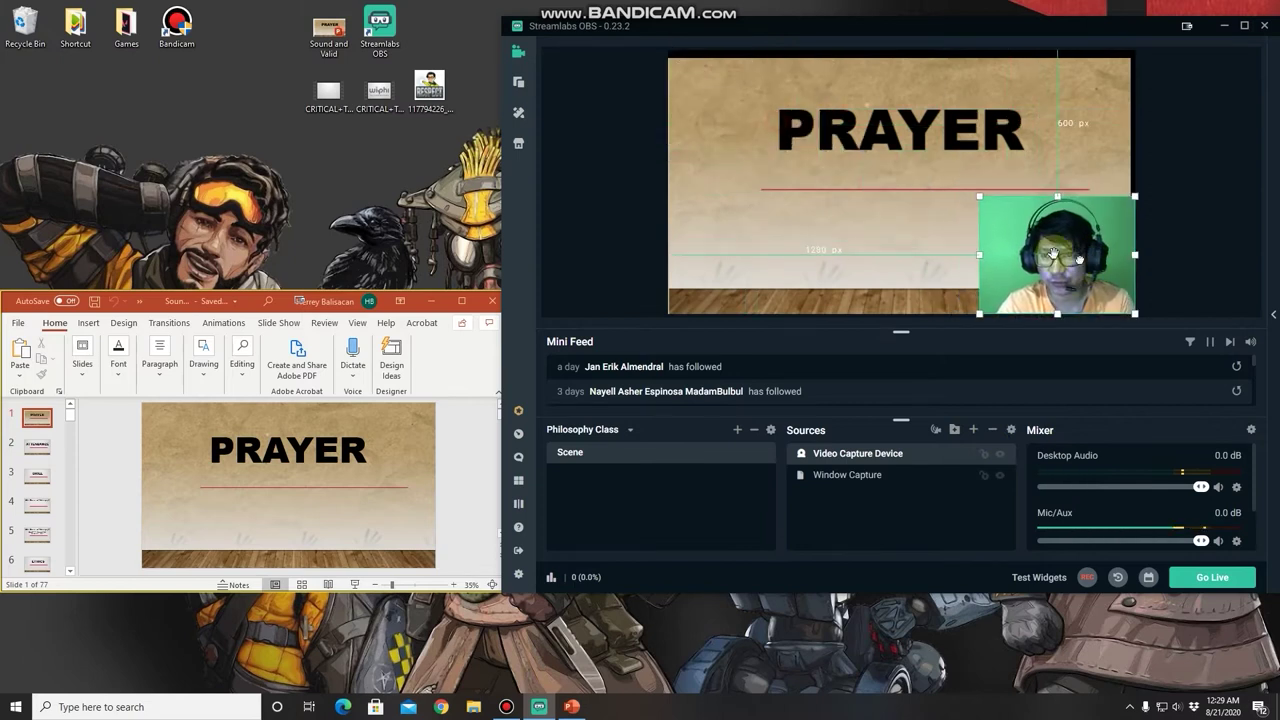
drag(979, 196, 1042, 246)
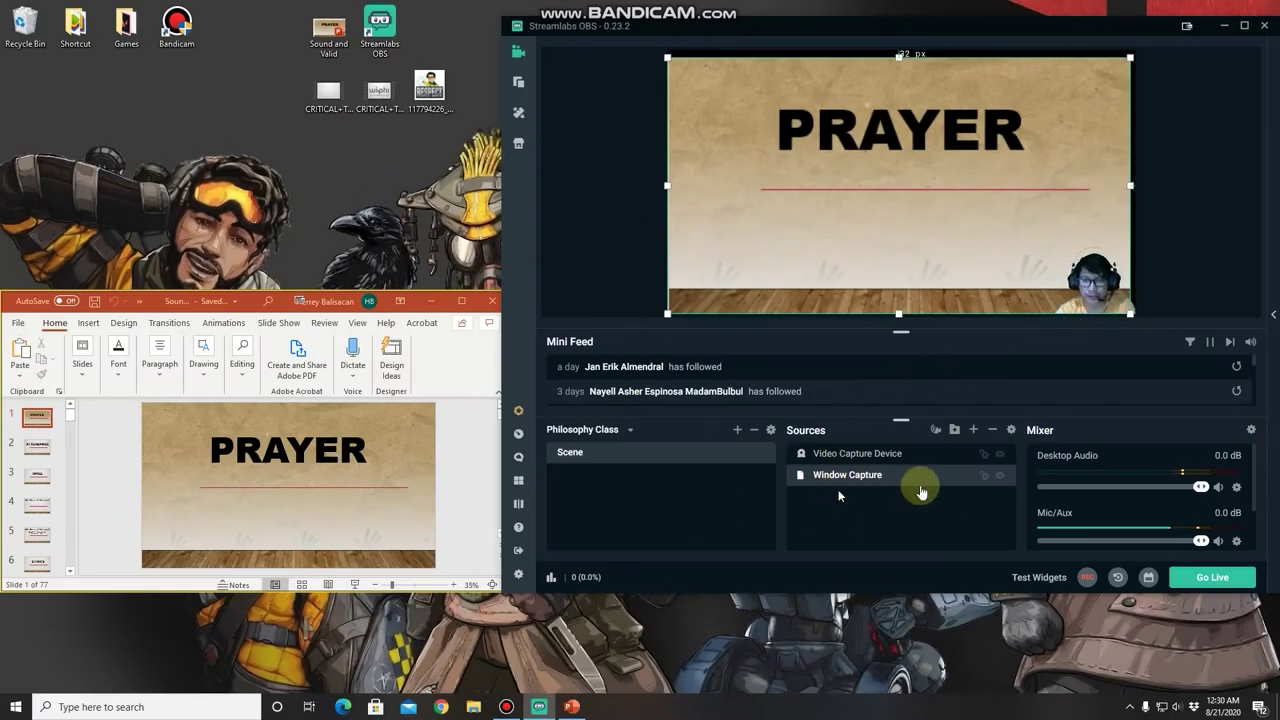
Add the RESPECT picture from the Desktop as an Image source and place it, reduced, near the canvas's lower-left corner
click(973, 429)
click(522, 296)
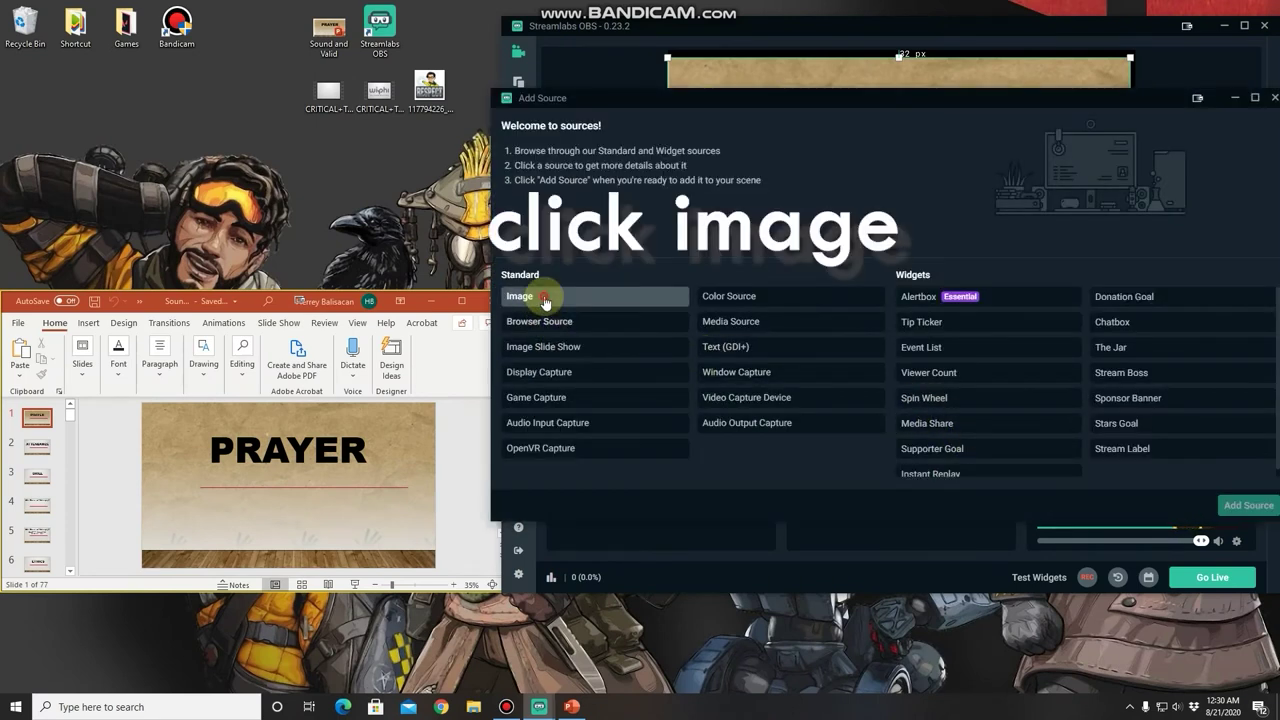
click(1240, 503)
click(1048, 395)
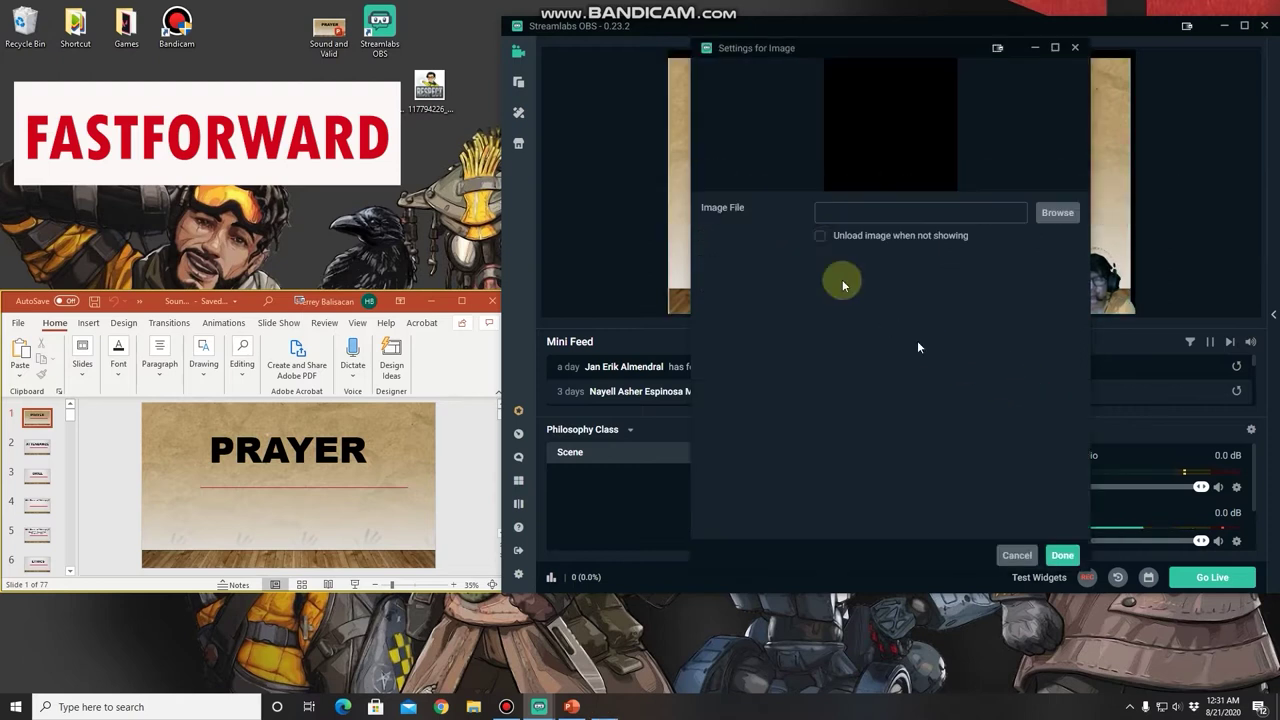
click(1057, 212)
click(681, 225)
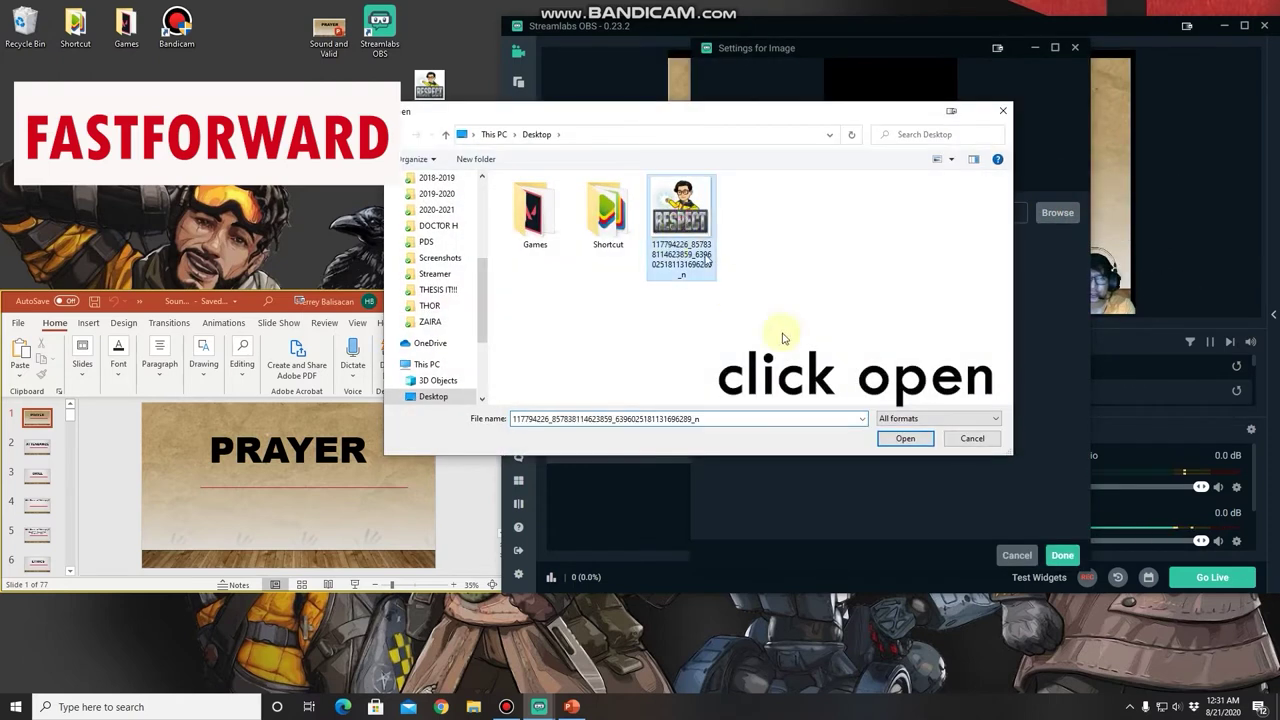
click(905, 439)
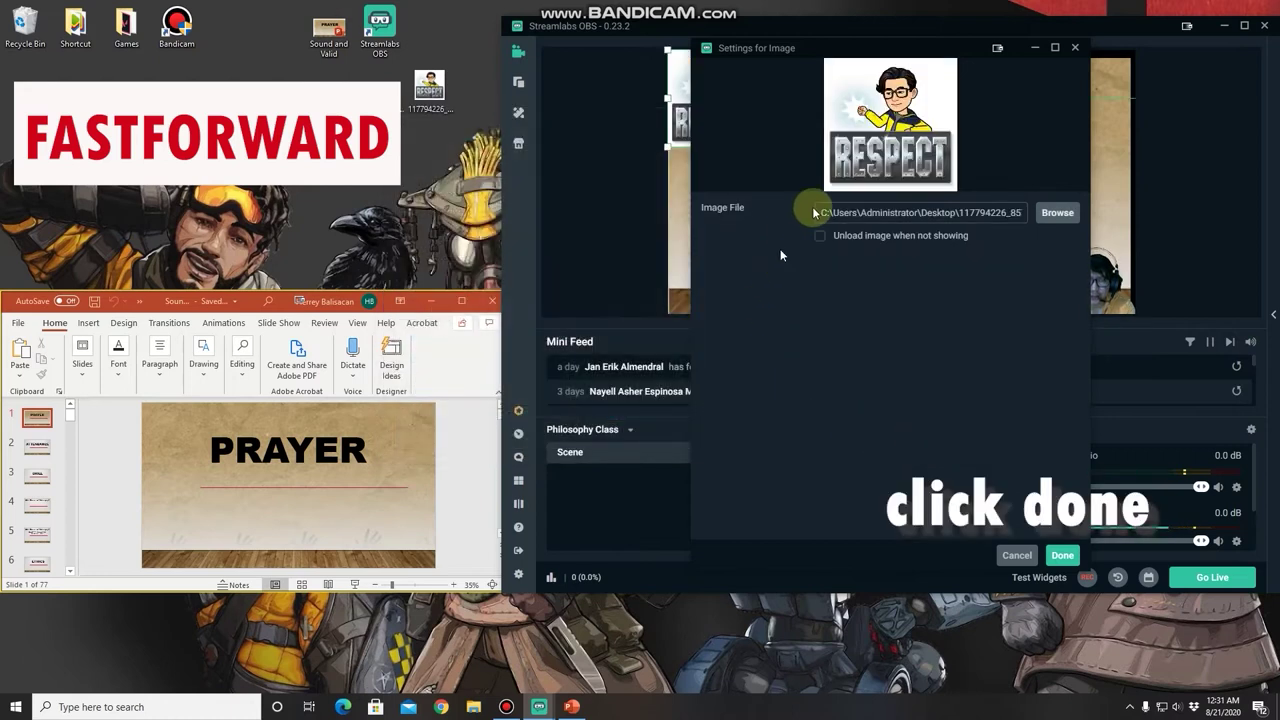
click(1057, 556)
drag(720, 100, 727, 283)
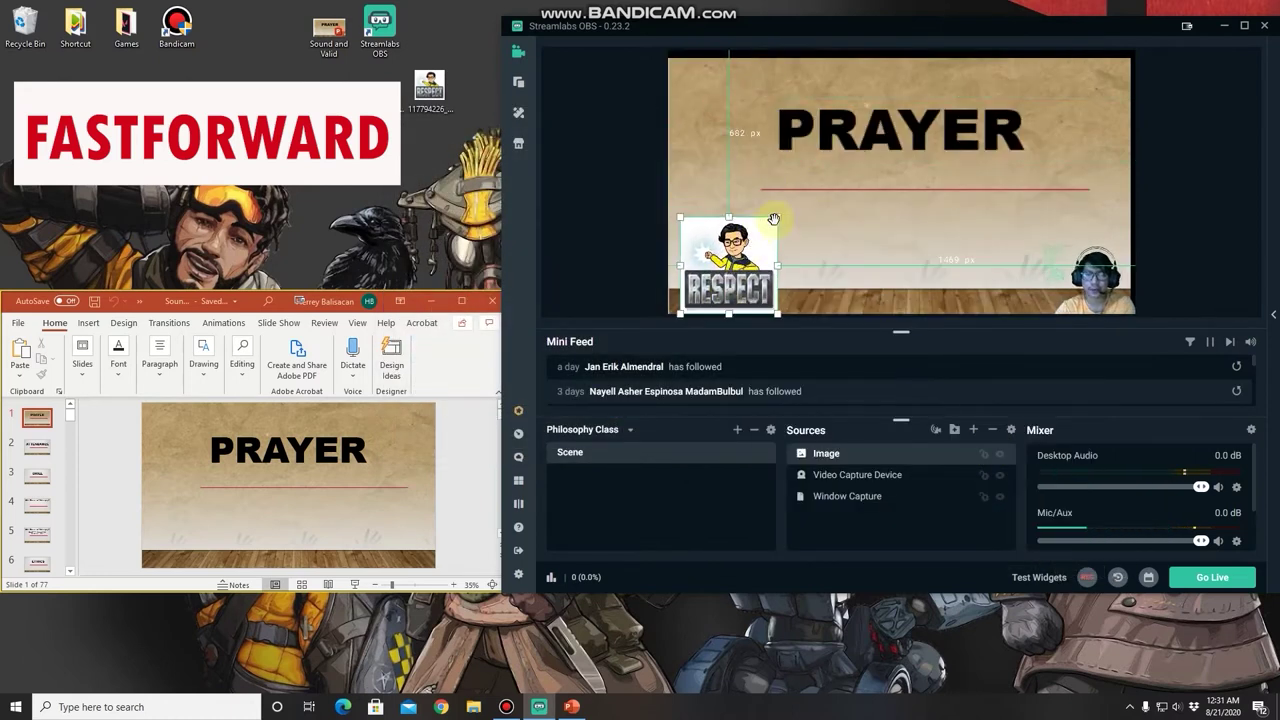
drag(775, 219, 719, 261)
Add a Color Key filter to the RESPECT Image source, keeping the filter name Color Key
right_click(806, 460)
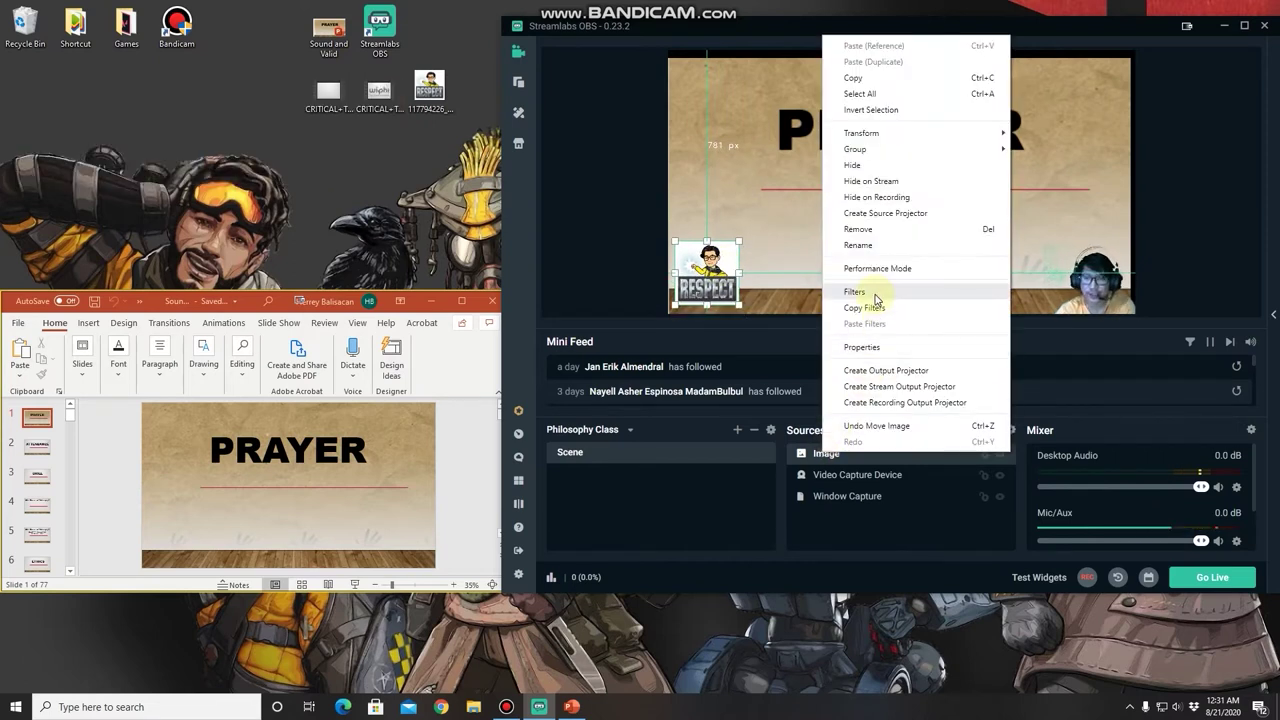
click(890, 360)
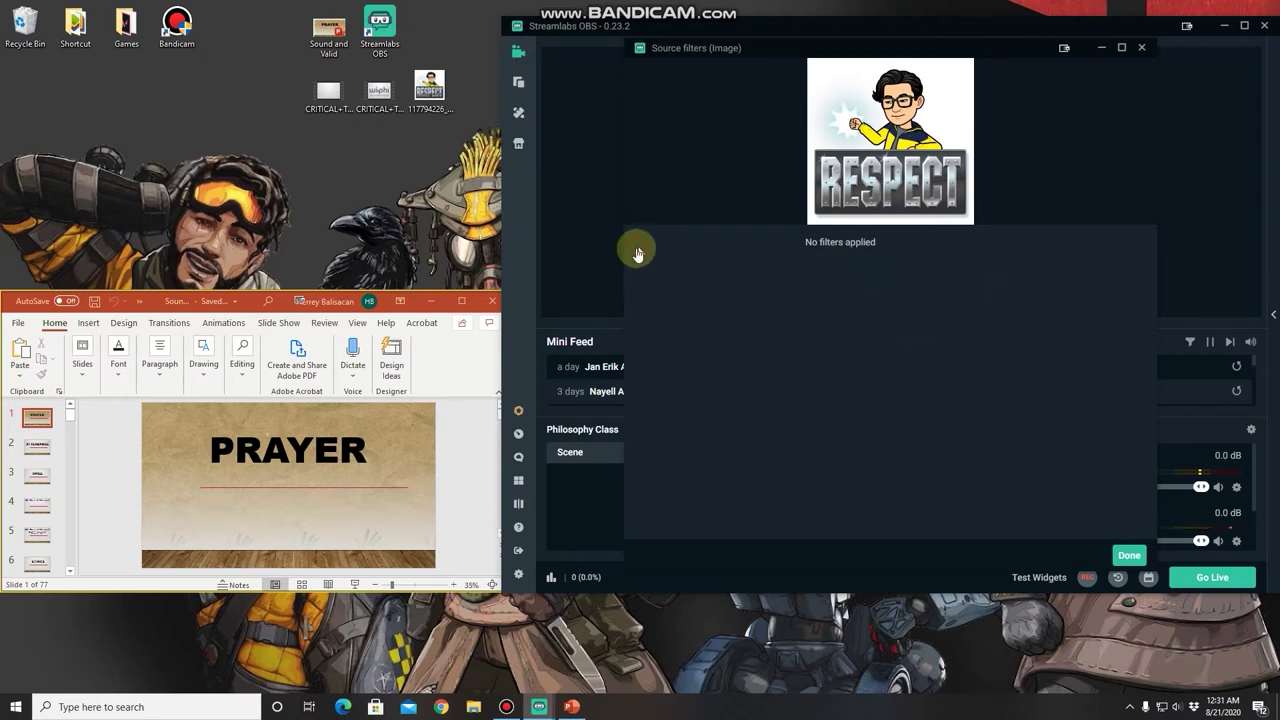
click(635, 253)
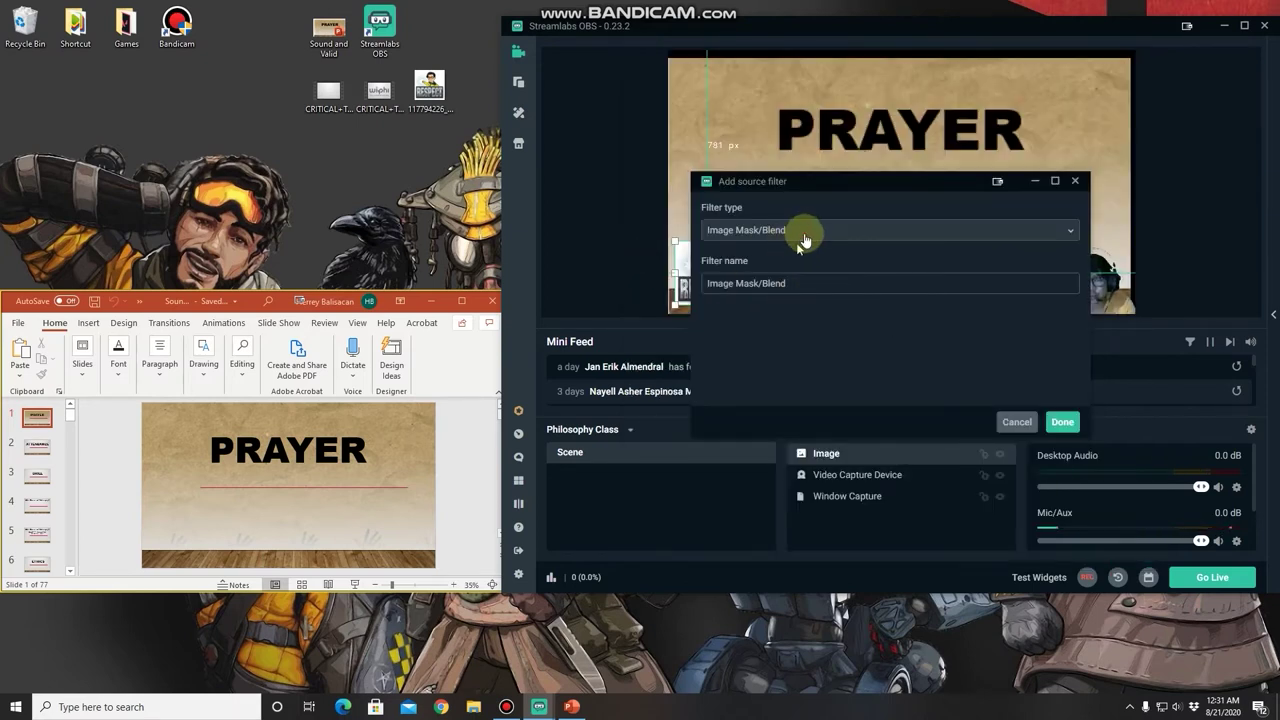
click(796, 232)
click(769, 375)
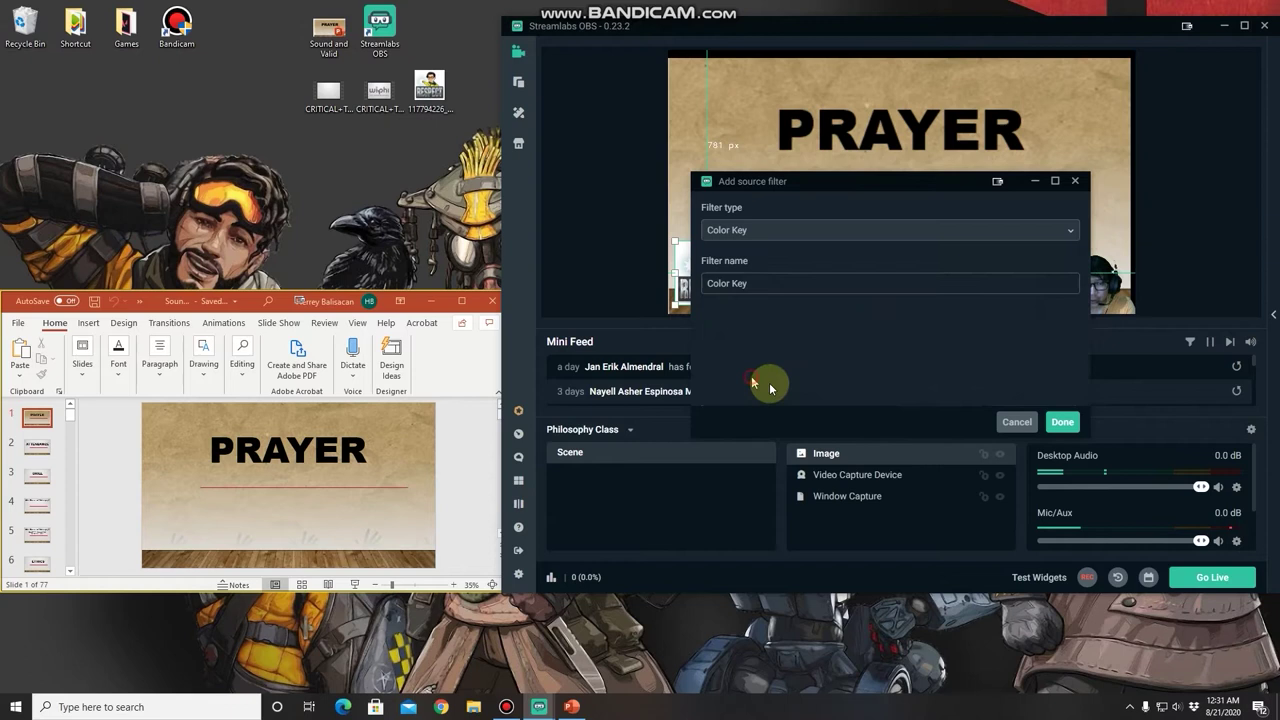
click(1064, 421)
Set the Color Key filter's key color type to Custom Color with white as the key color, and finish the filter settings
click(1095, 250)
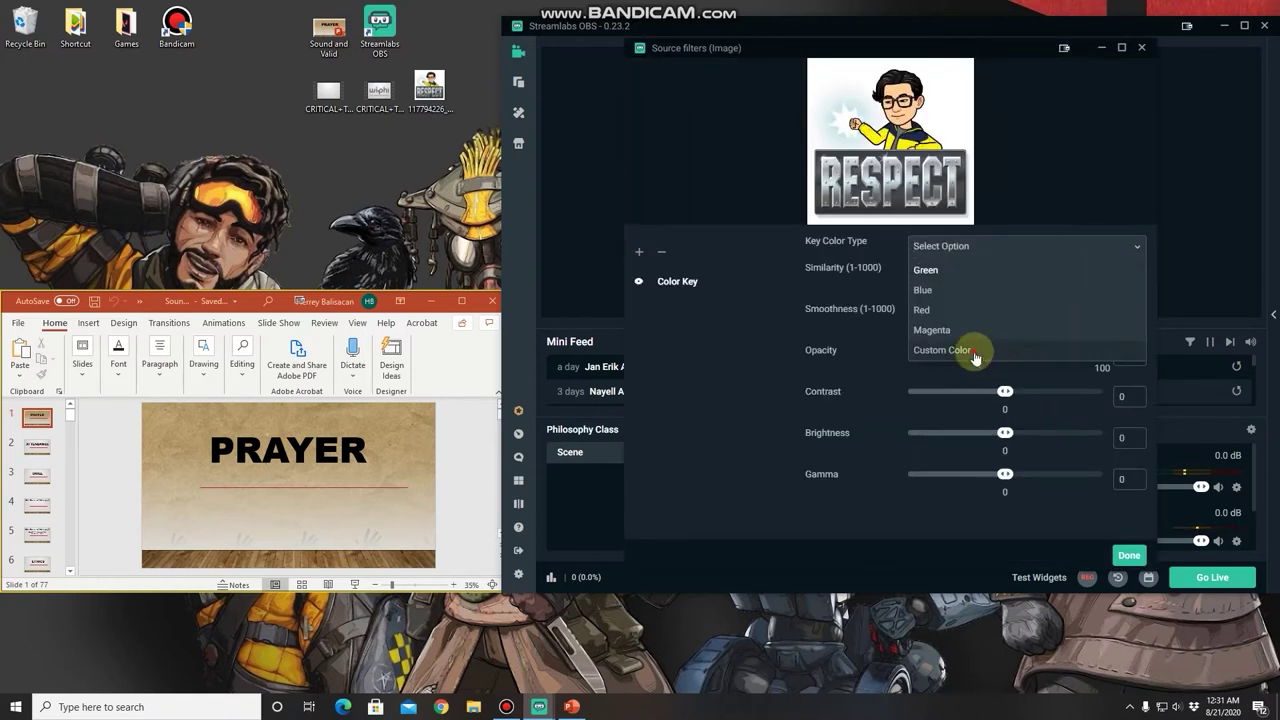
click(976, 350)
click(1131, 274)
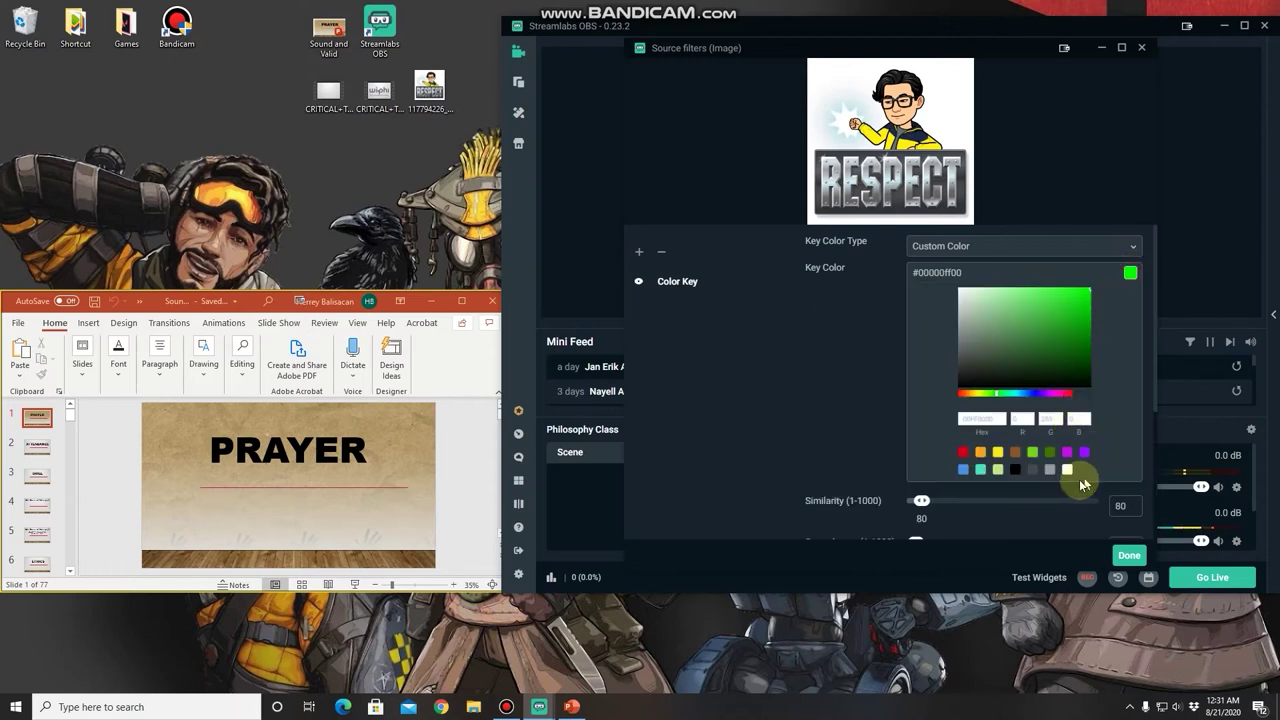
click(1129, 556)
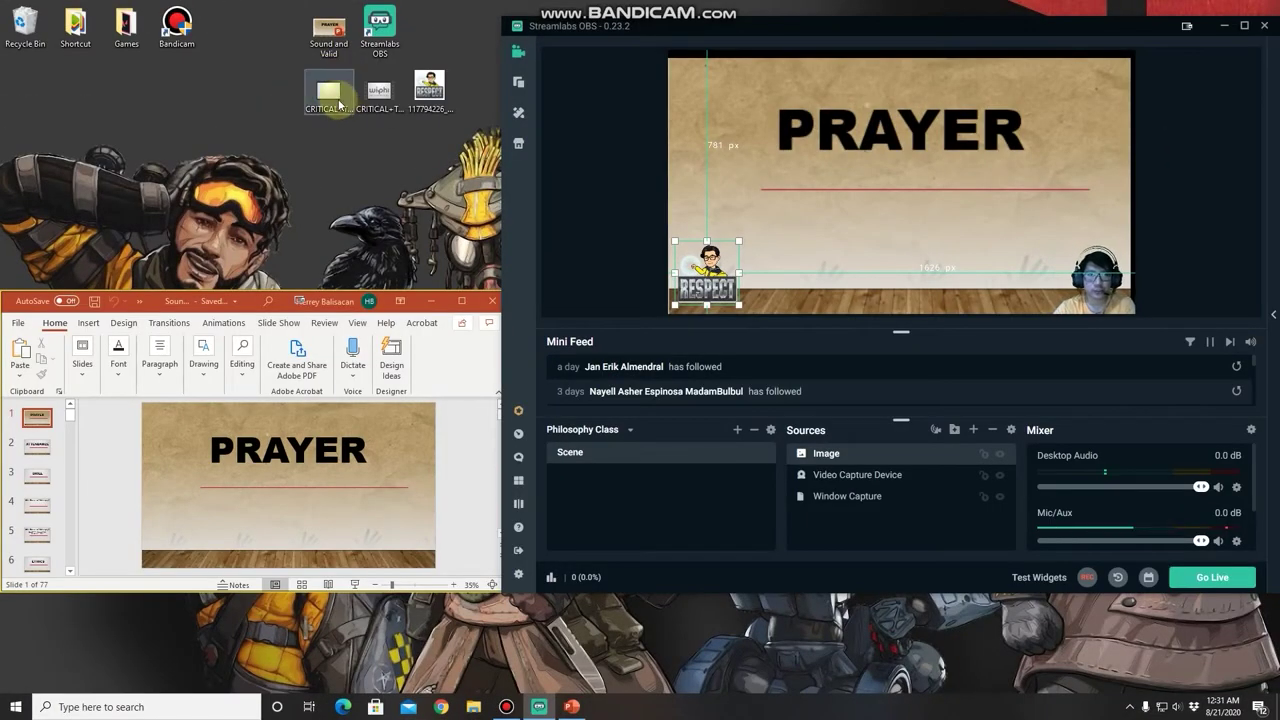
Open the CRITICAL THINKING Fundamentals Validity video from the desktop and add a new source named Display Capture to the scene
double_click(336, 98)
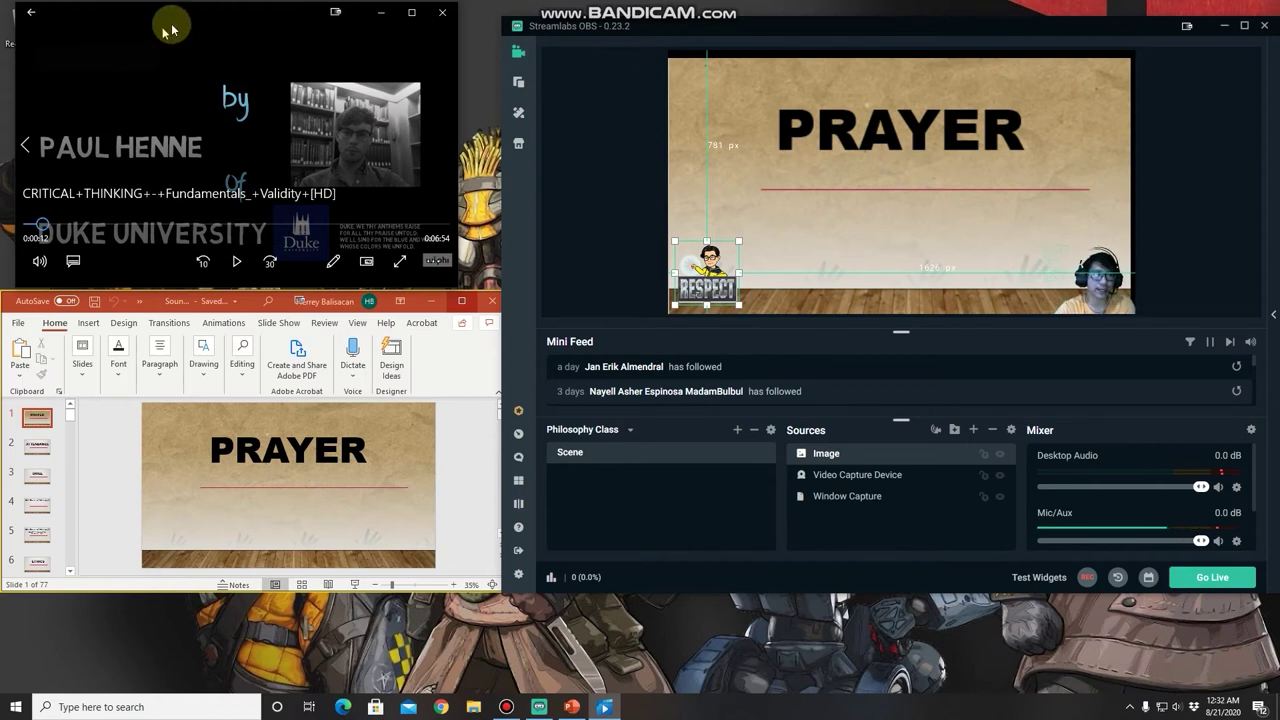
click(973, 429)
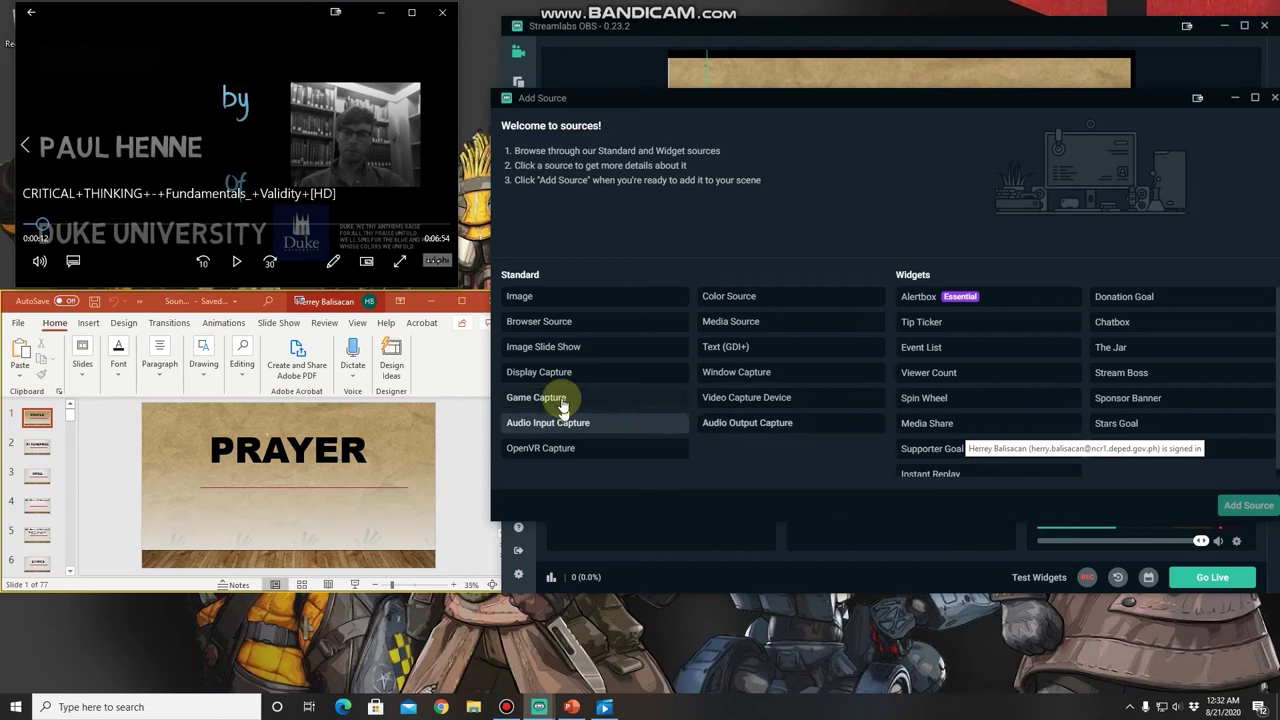
click(556, 380)
click(1232, 508)
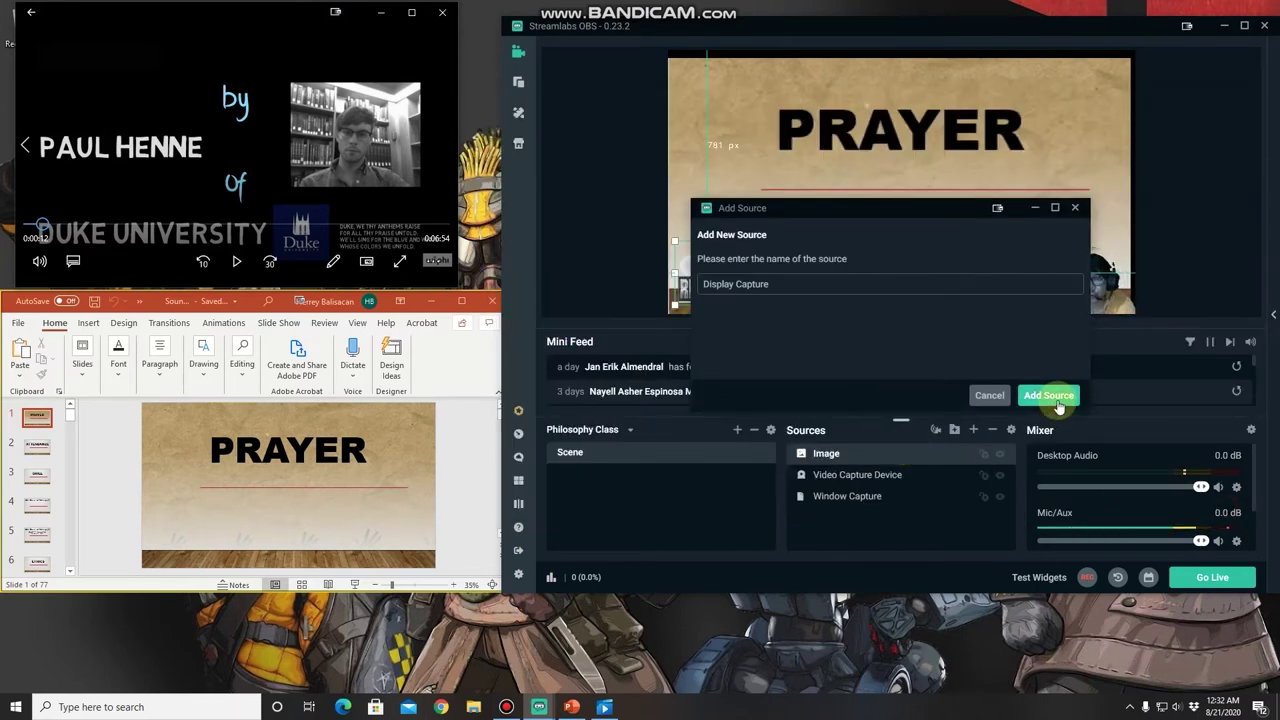
click(1049, 396)
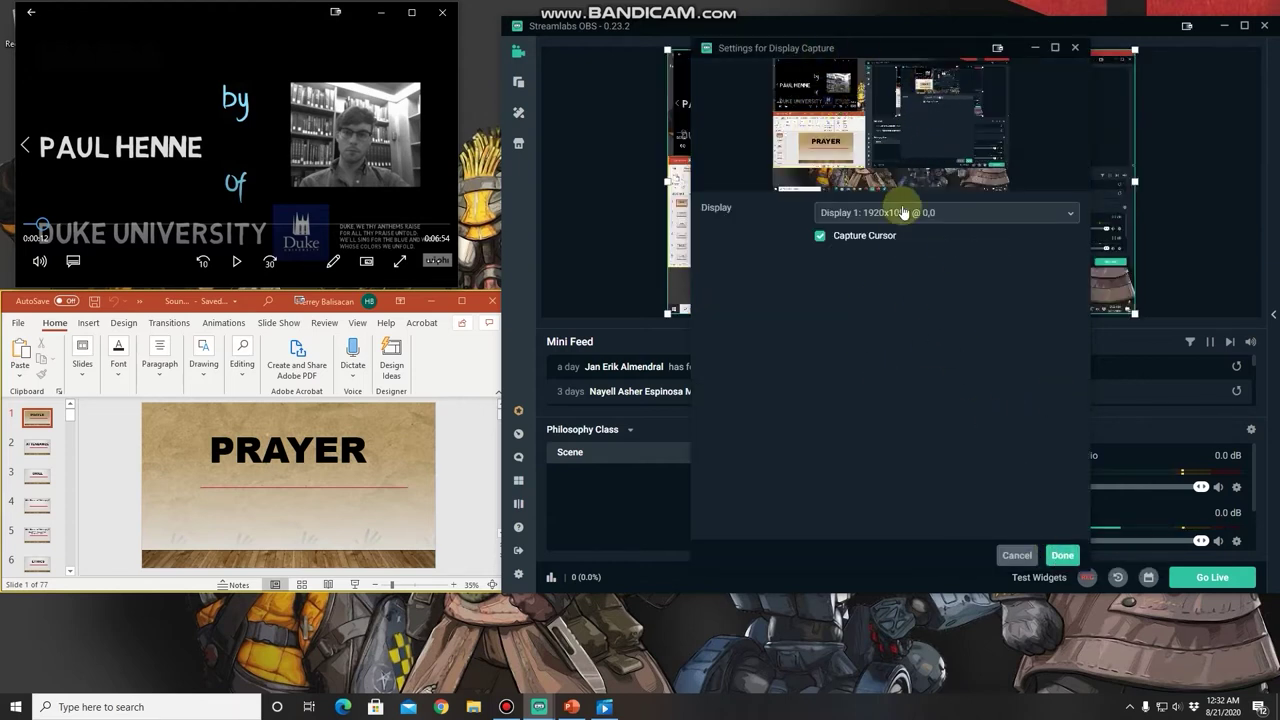
Choose Display 1: 1920x1080 @ 0,0 for the Display Capture with Capture Cursor enabled, and finish the source settings
click(903, 212)
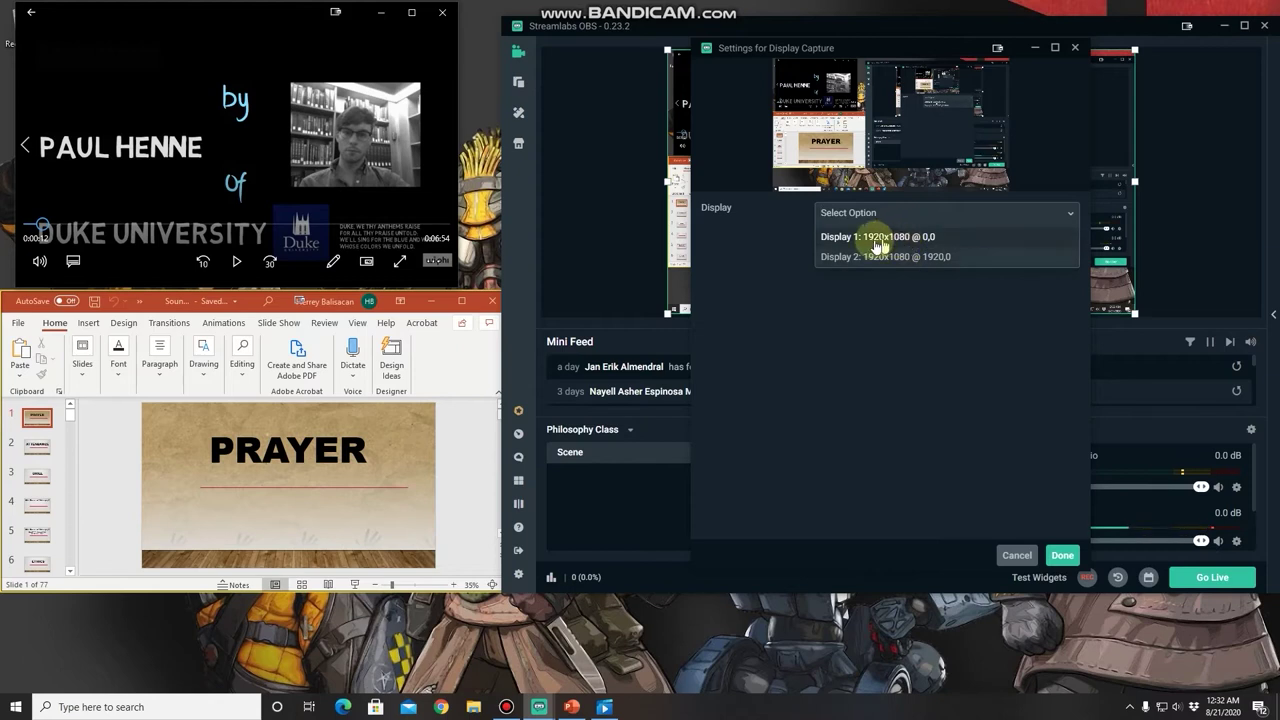
click(866, 240)
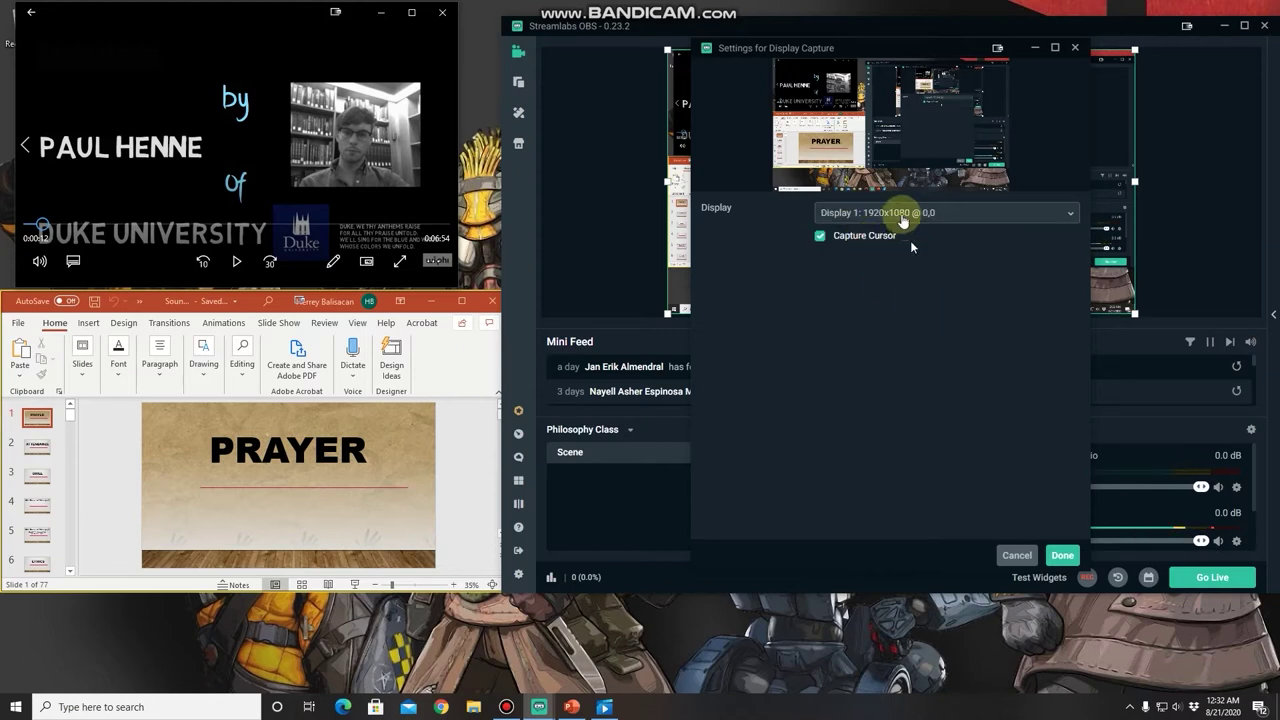
click(903, 214)
click(918, 310)
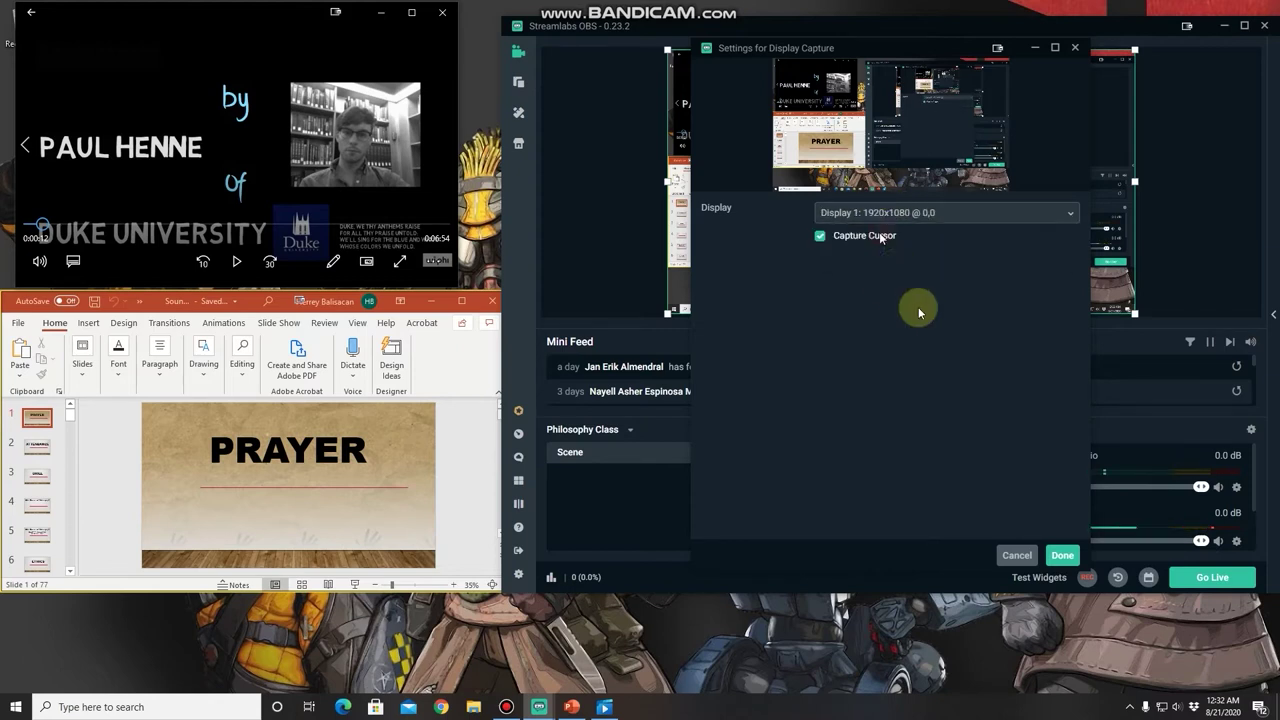
click(1062, 556)
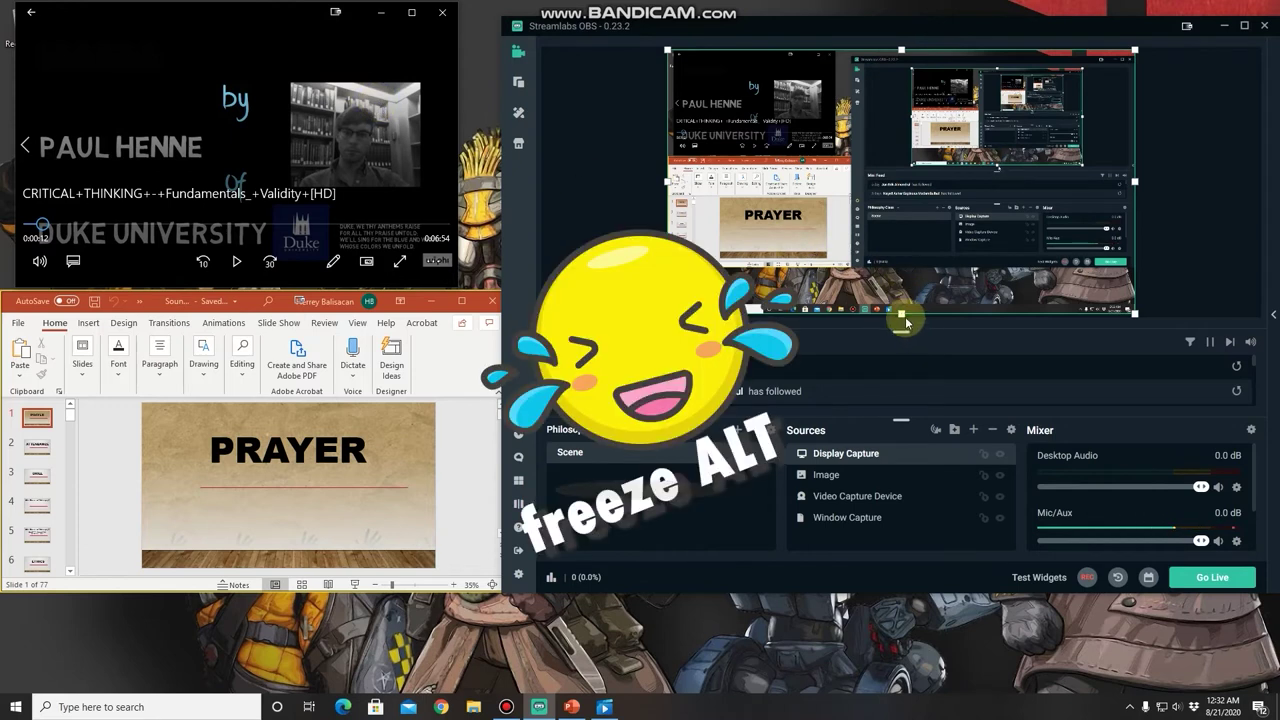
Crop all four sides of the Display Capture on the canvas down to the video player window
drag(901, 313, 891, 149)
drag(1137, 101, 836, 99)
drag(667, 100, 672, 100)
drag(752, 49, 752, 53)
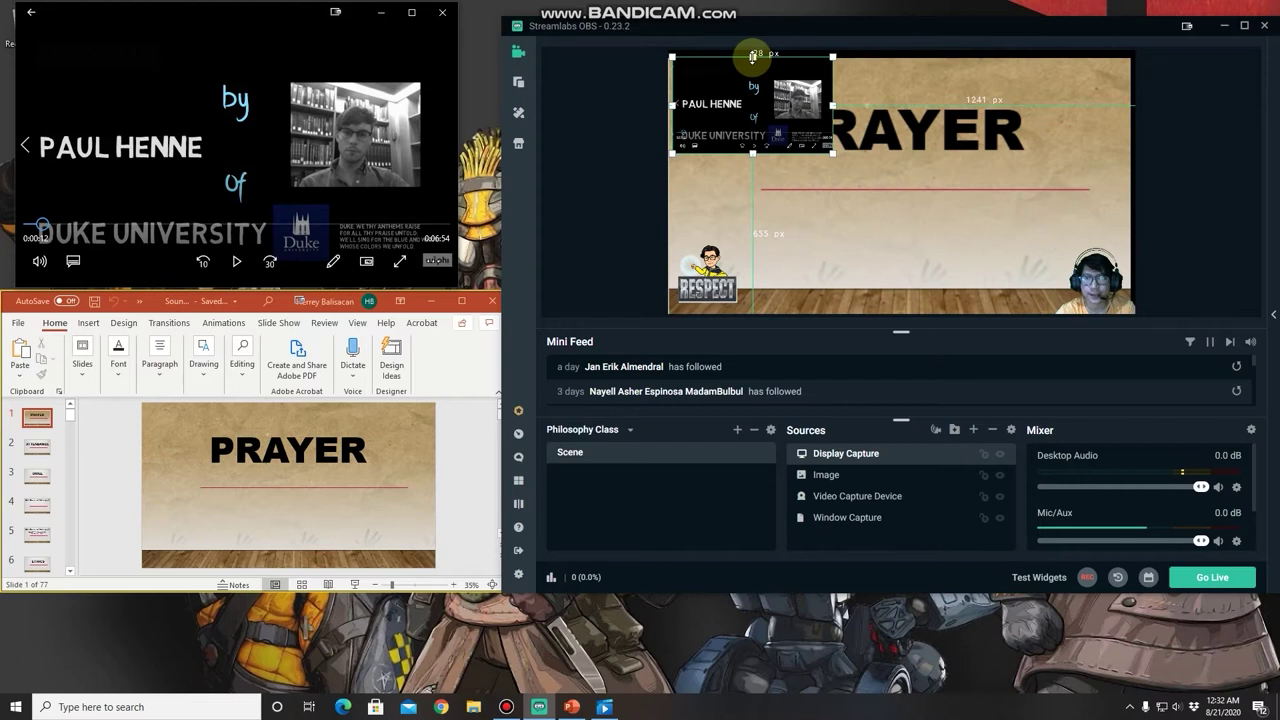
Enlarge and position the cropped video capture to fill nearly the whole canvas, and hide the Window Capture source
drag(771, 129, 1059, 327)
drag(972, 206, 988, 206)
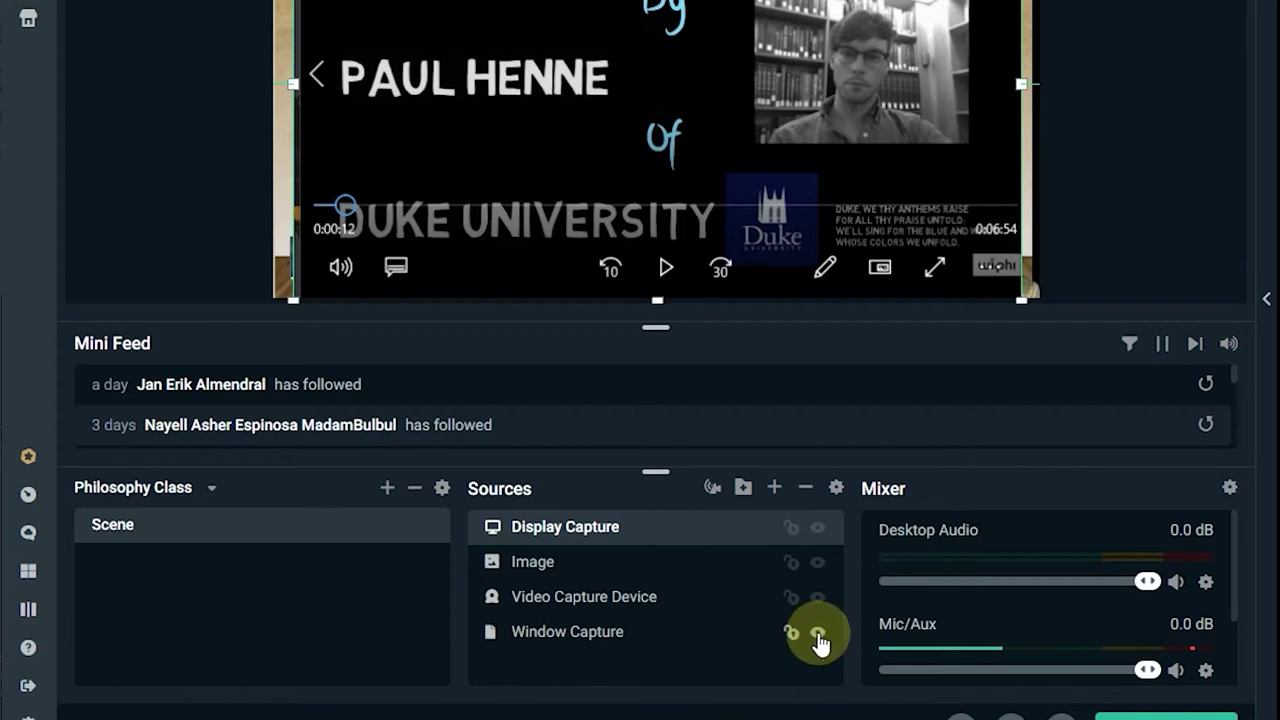
click(818, 636)
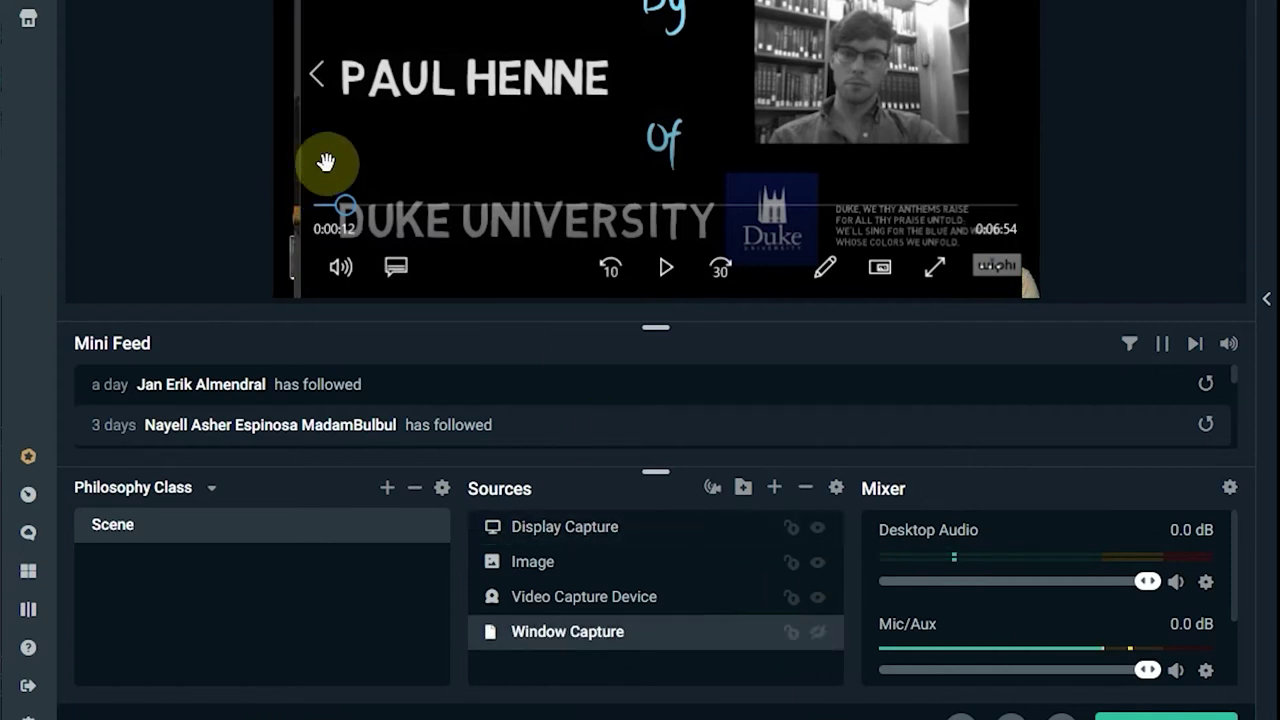
drag(398, 143, 391, 143)
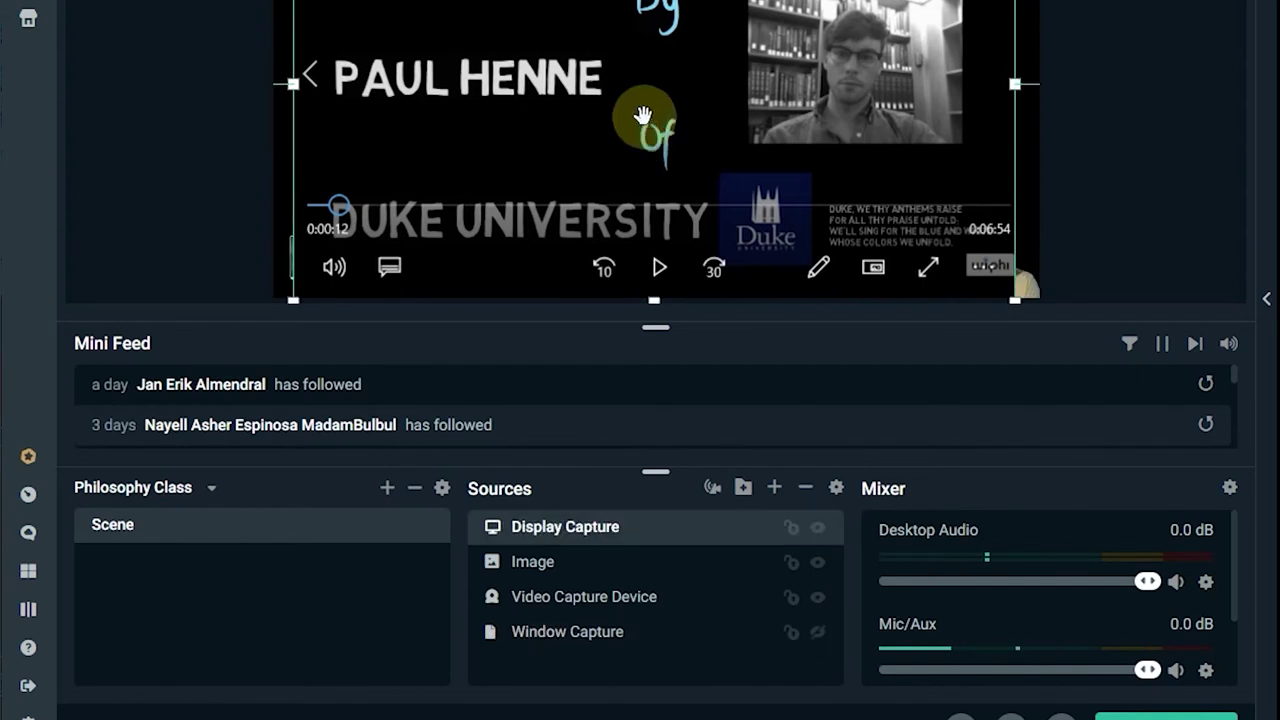
Reorder the sources so Video Capture Device is on top and Image sits directly above Display Capture
click(645, 636)
drag(614, 602, 606, 524)
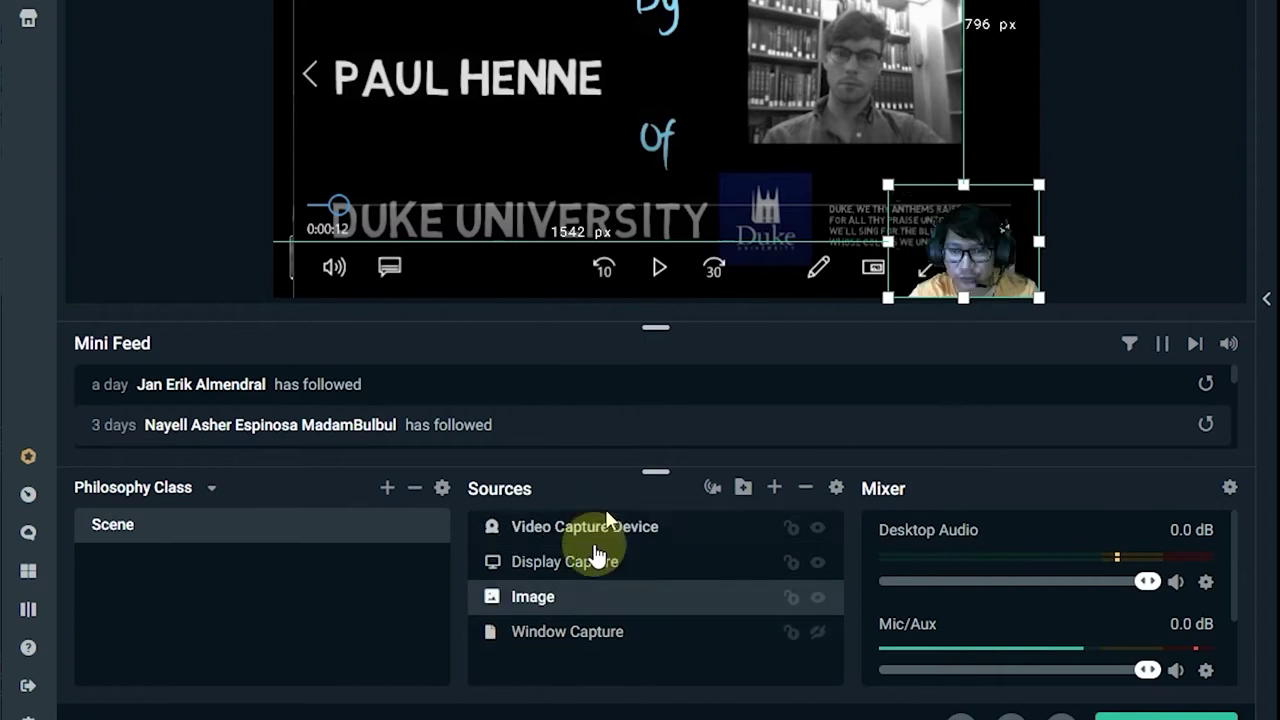
drag(557, 608, 566, 566)
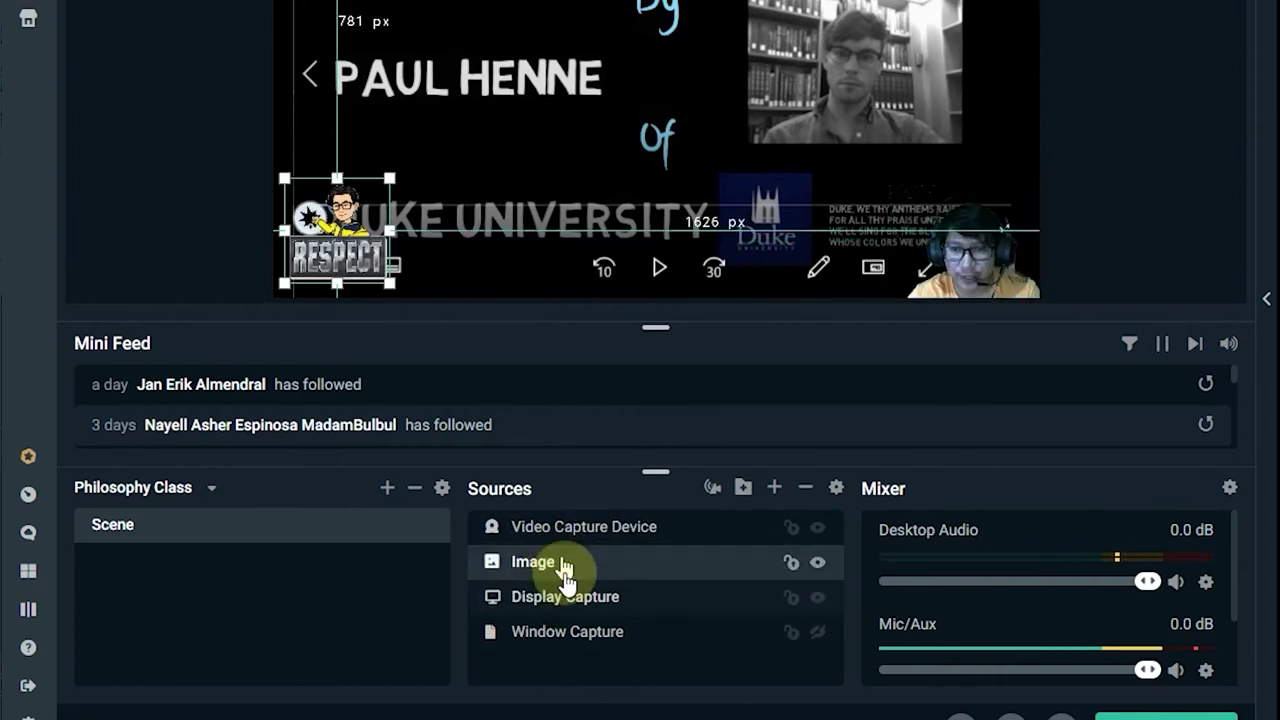
click(1104, 113)
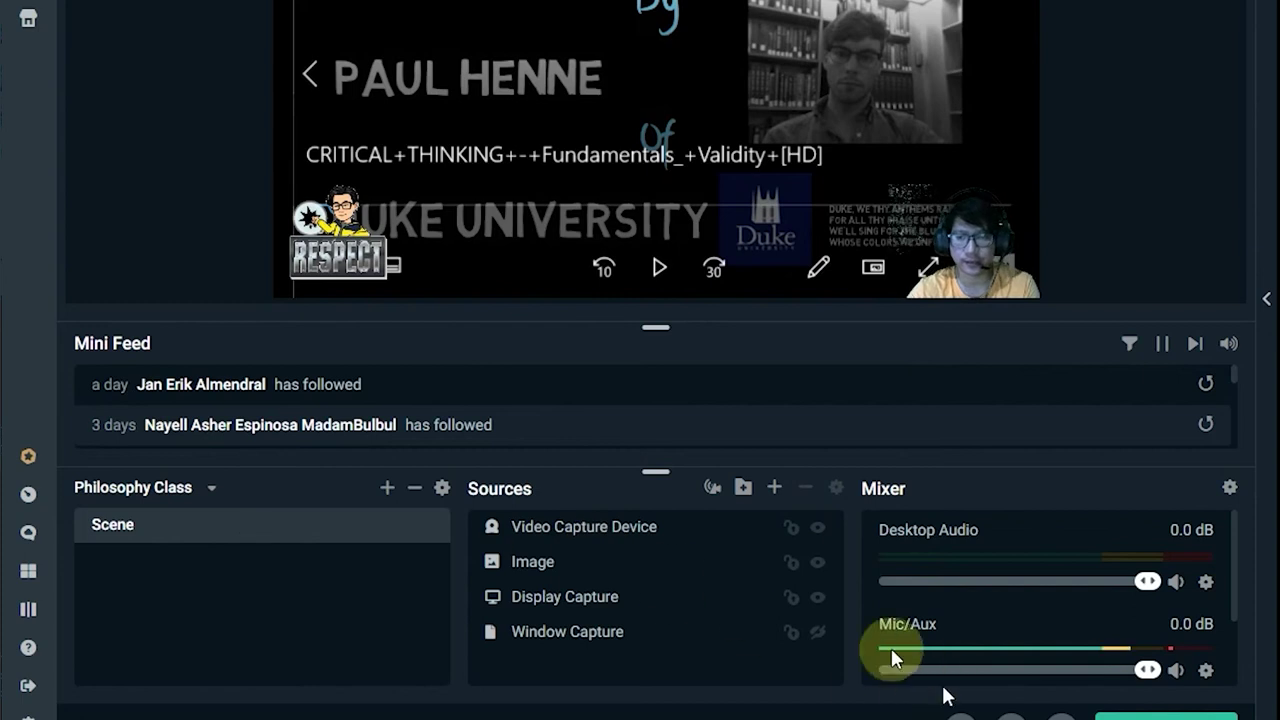
Hide the Display Capture source and toggle the visibility of the Window Capture source
click(818, 600)
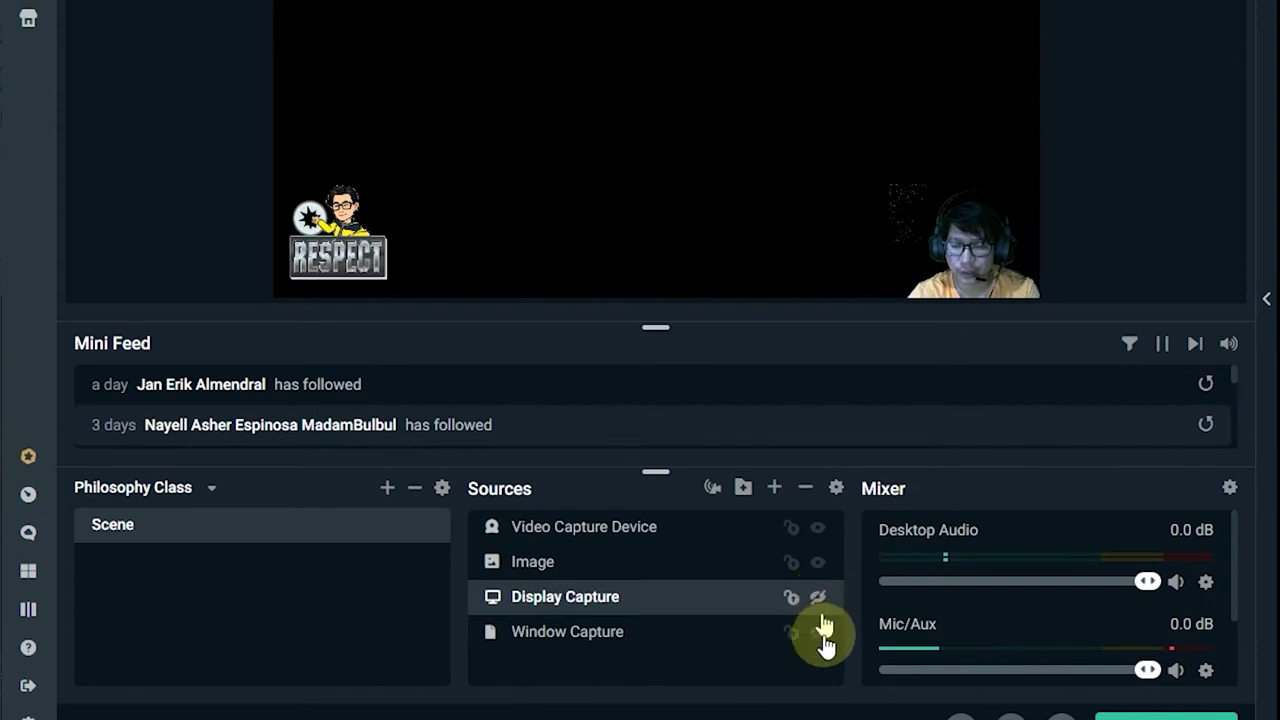
click(820, 632)
click(816, 634)
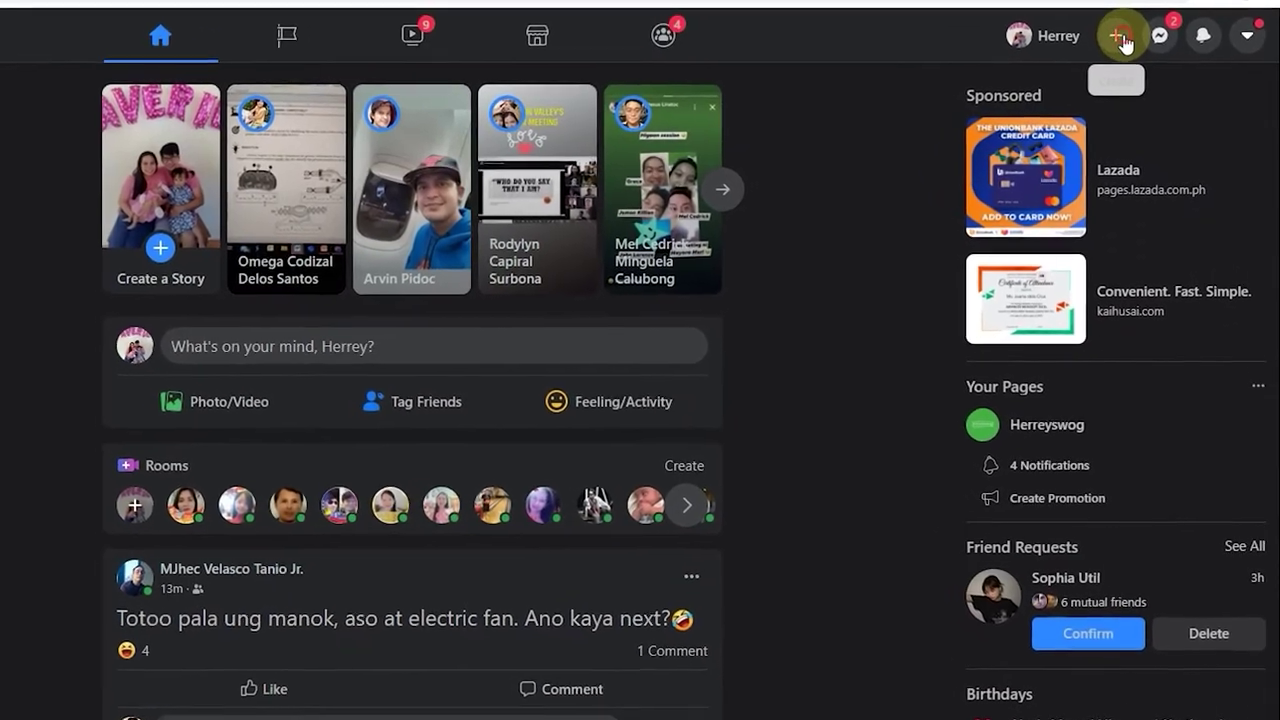
Switch to Facebook and start a new group named Philosophy Class 2020-2021
click(1126, 45)
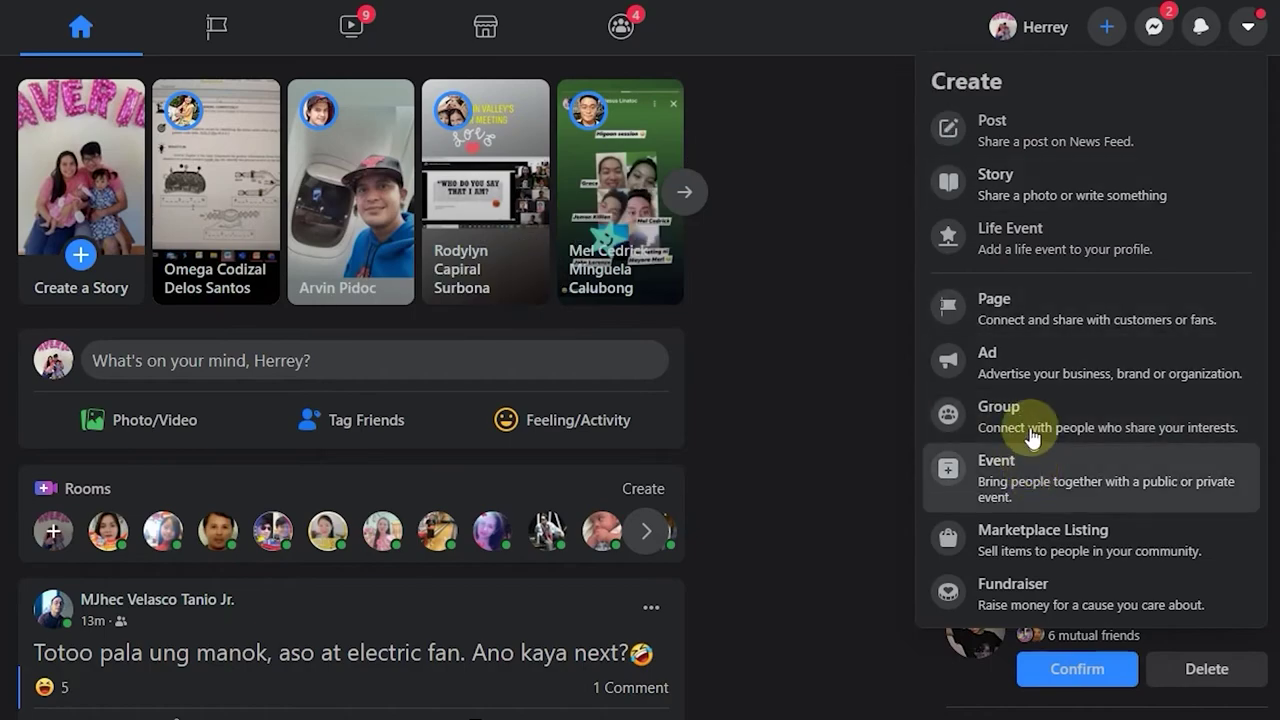
click(972, 455)
click(332, 412)
text(Philosophy Class 2020-2021)
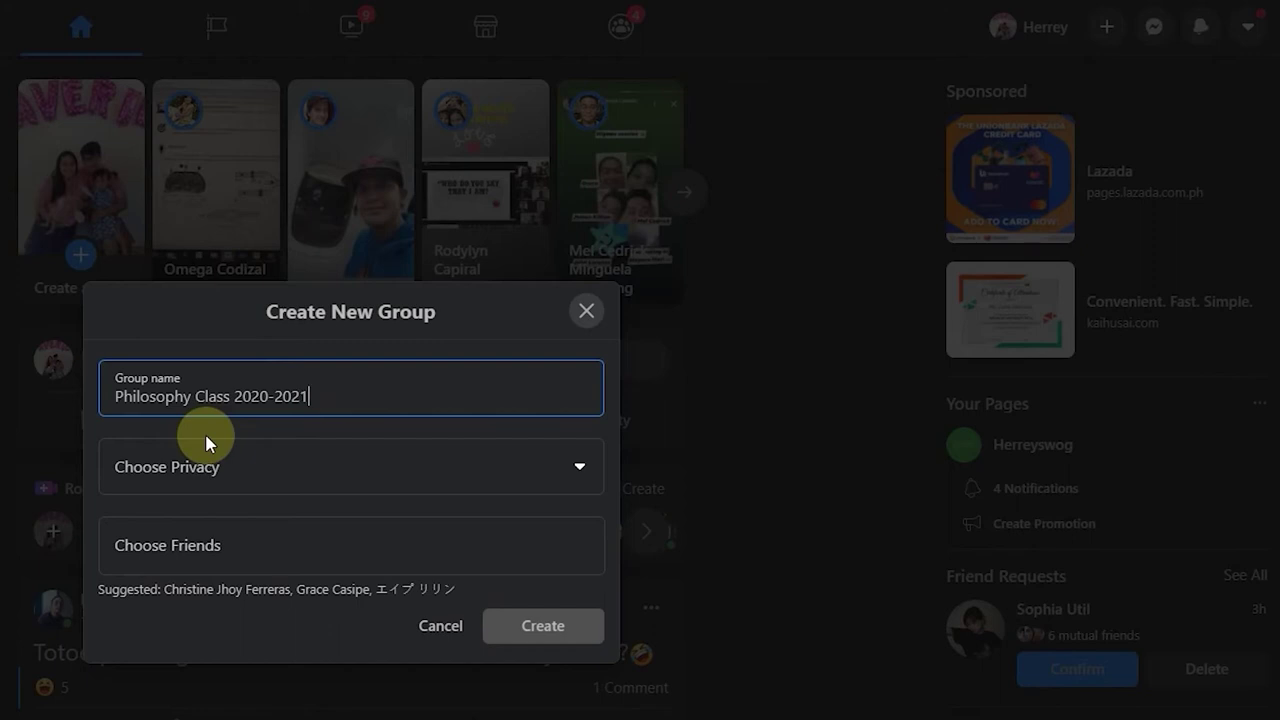
Set the new group's privacy to Private and its Hide group option to Visible
click(210, 452)
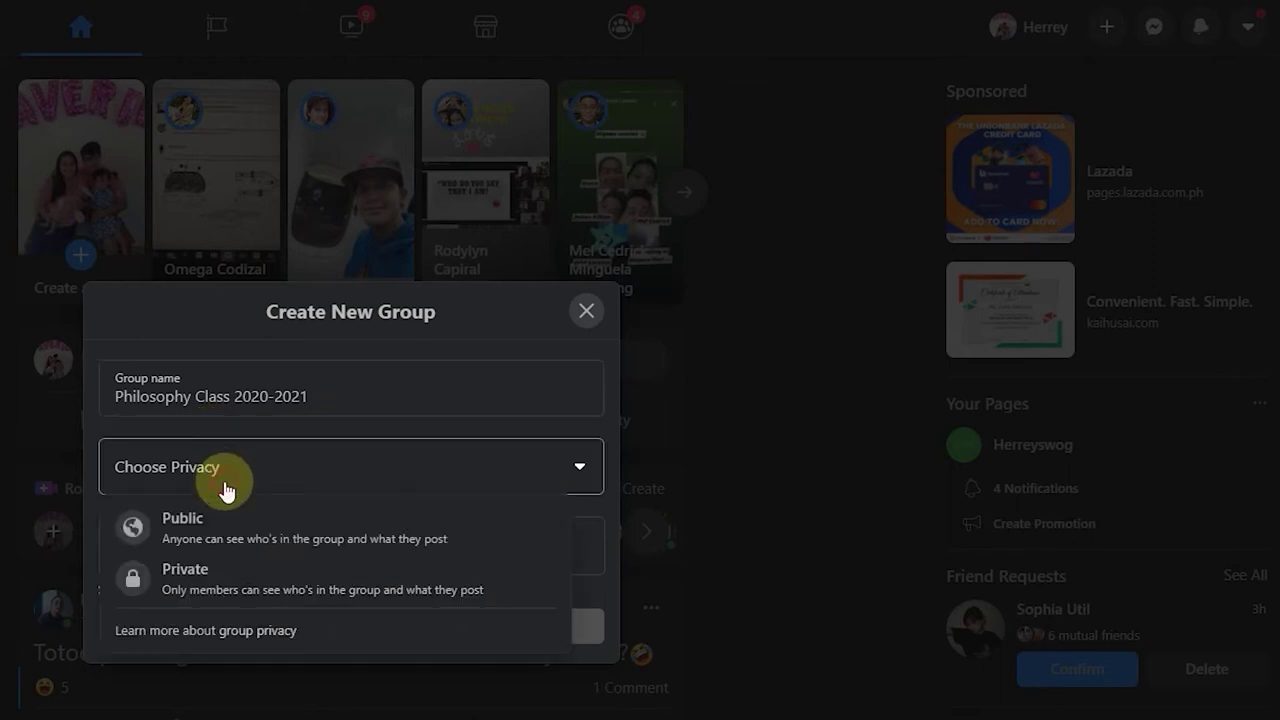
click(238, 580)
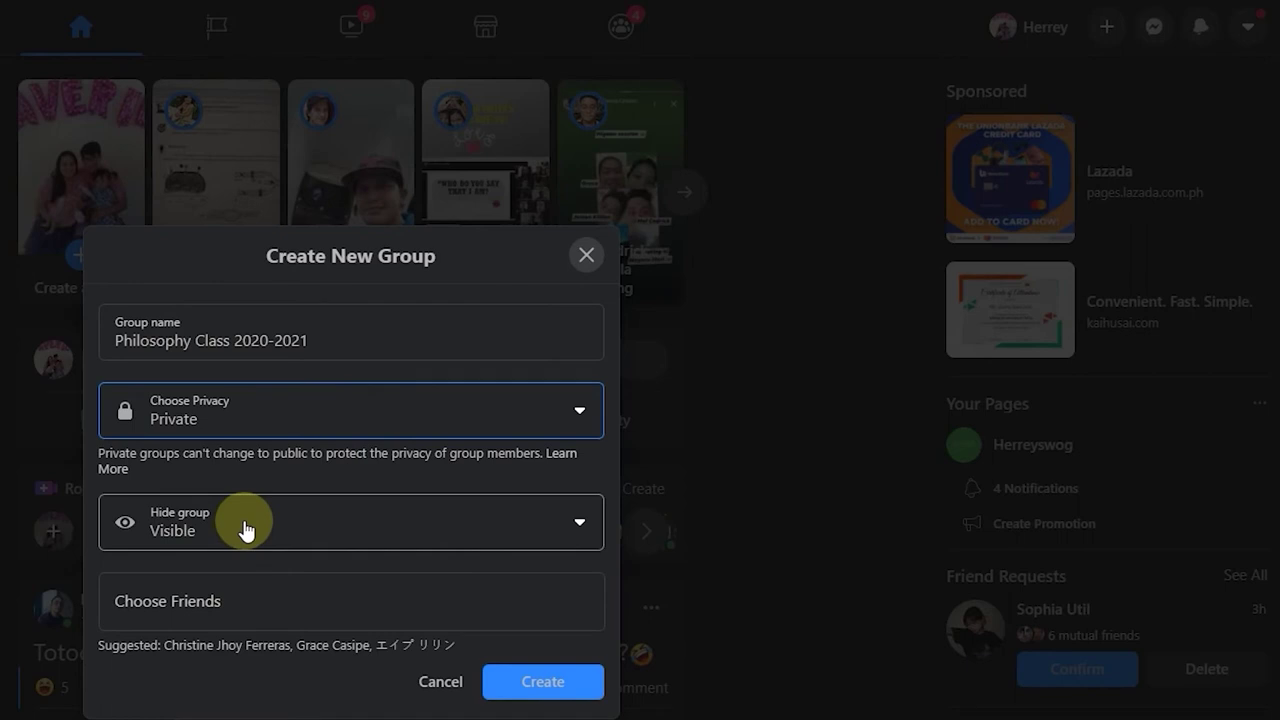
click(246, 530)
click(243, 578)
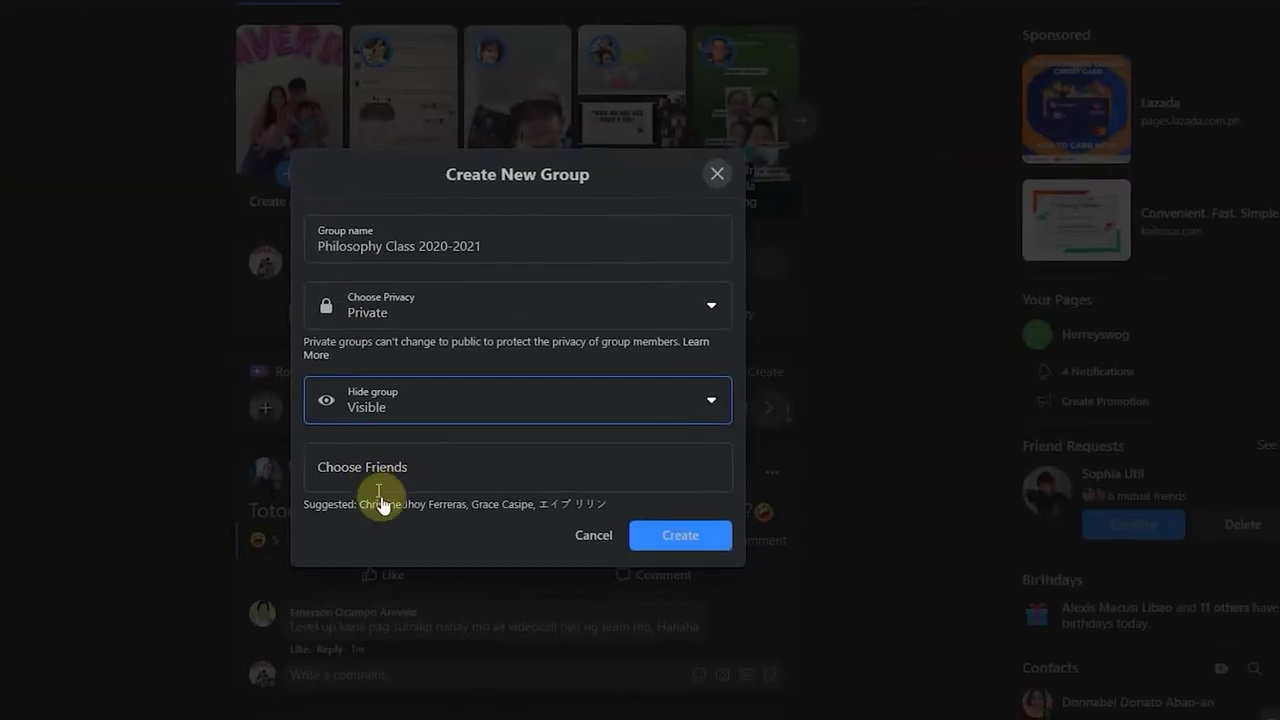
Search for a friend by name, add them as an invitee and create the group
click(412, 470)
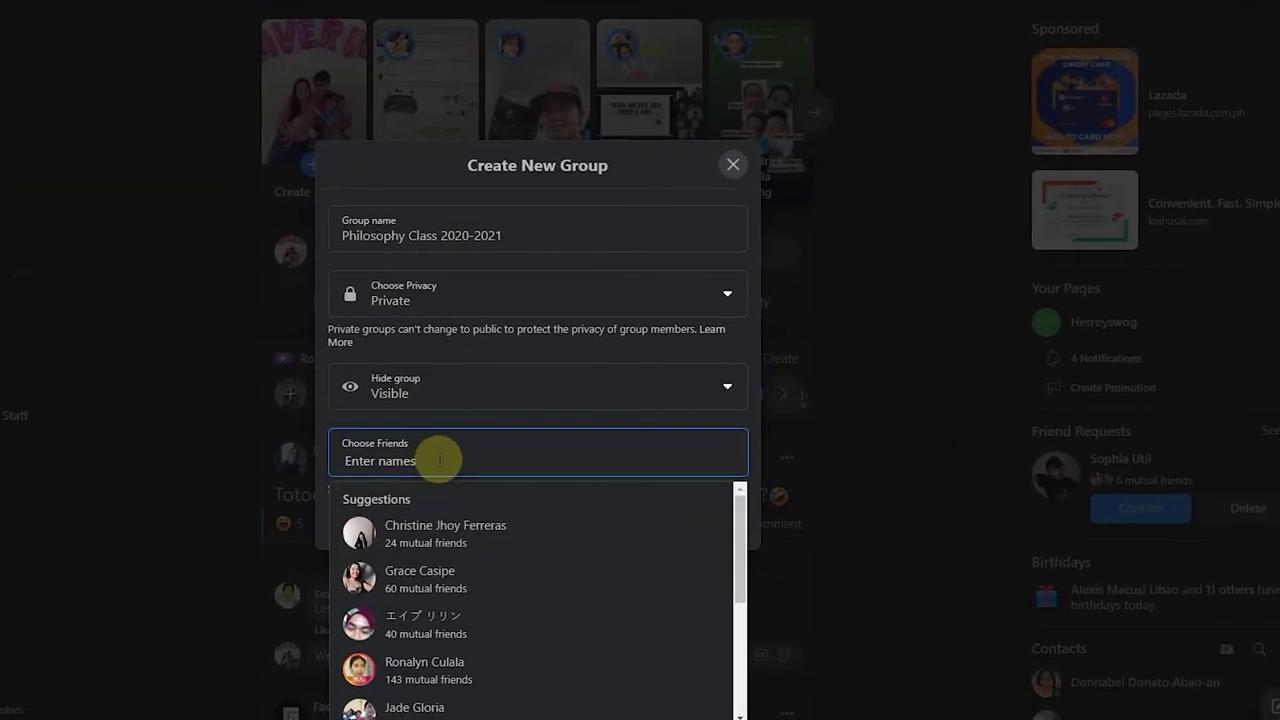
text(Eden)
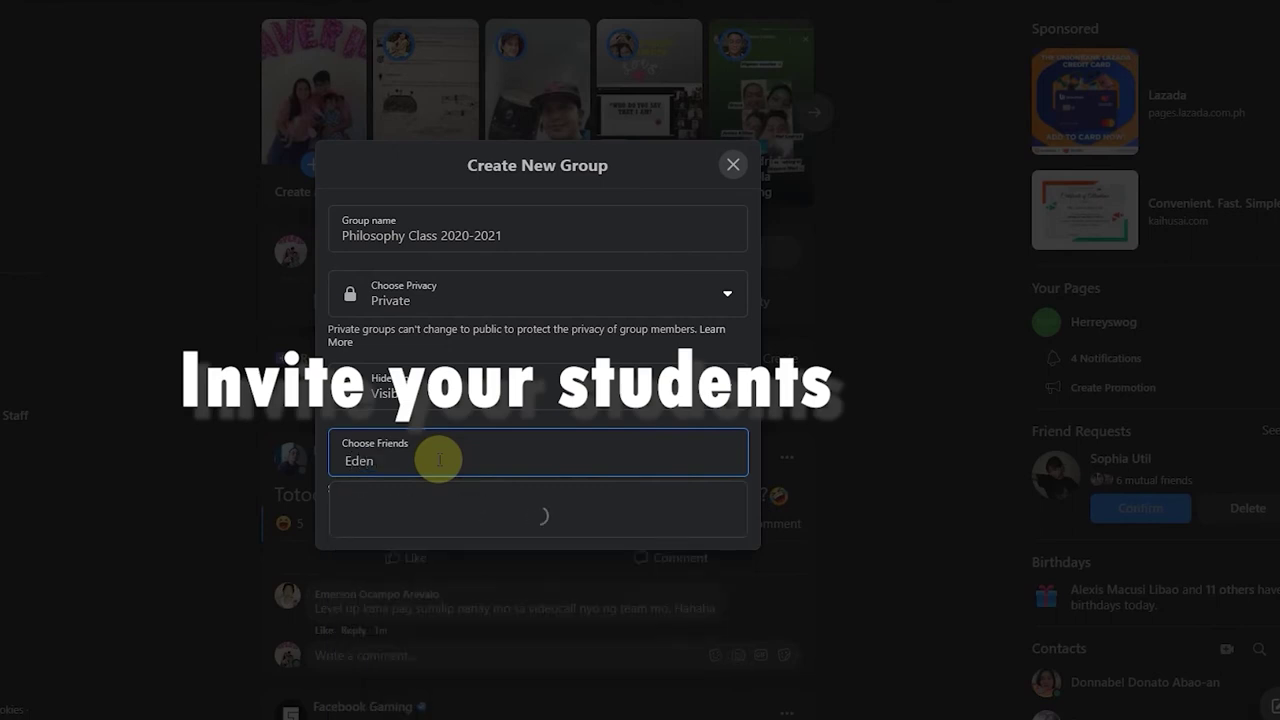
click(479, 525)
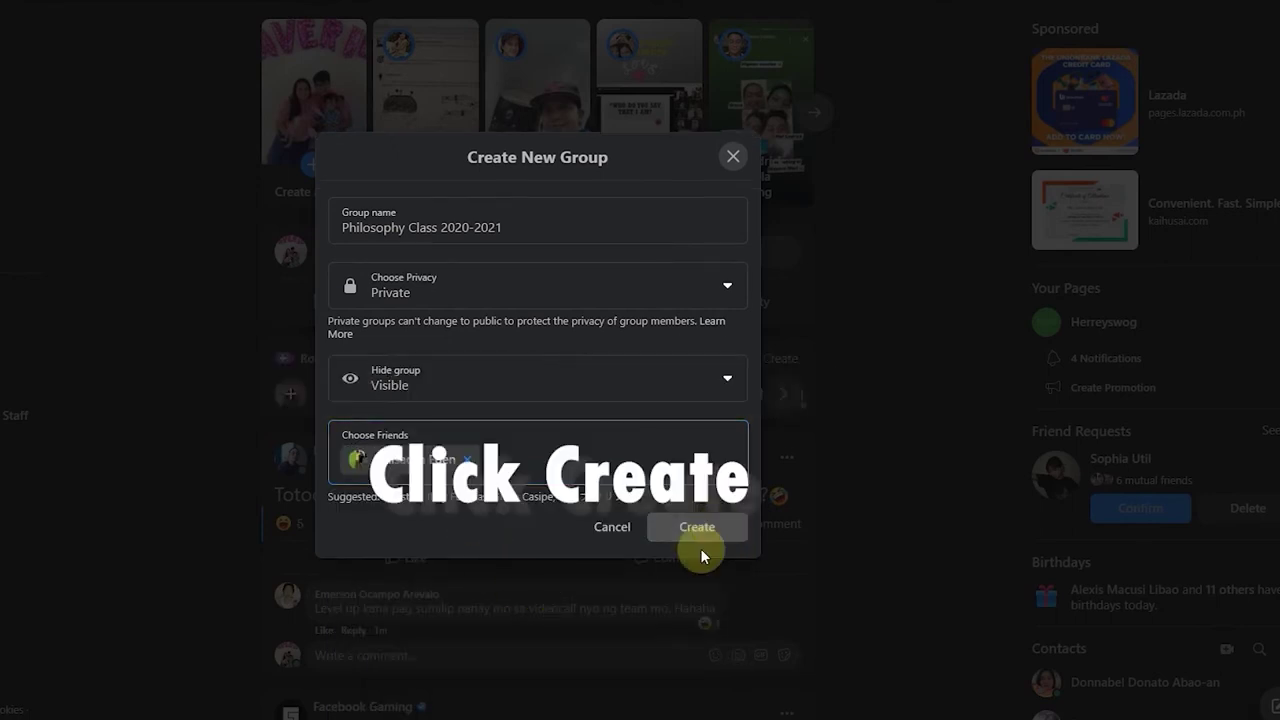
click(699, 538)
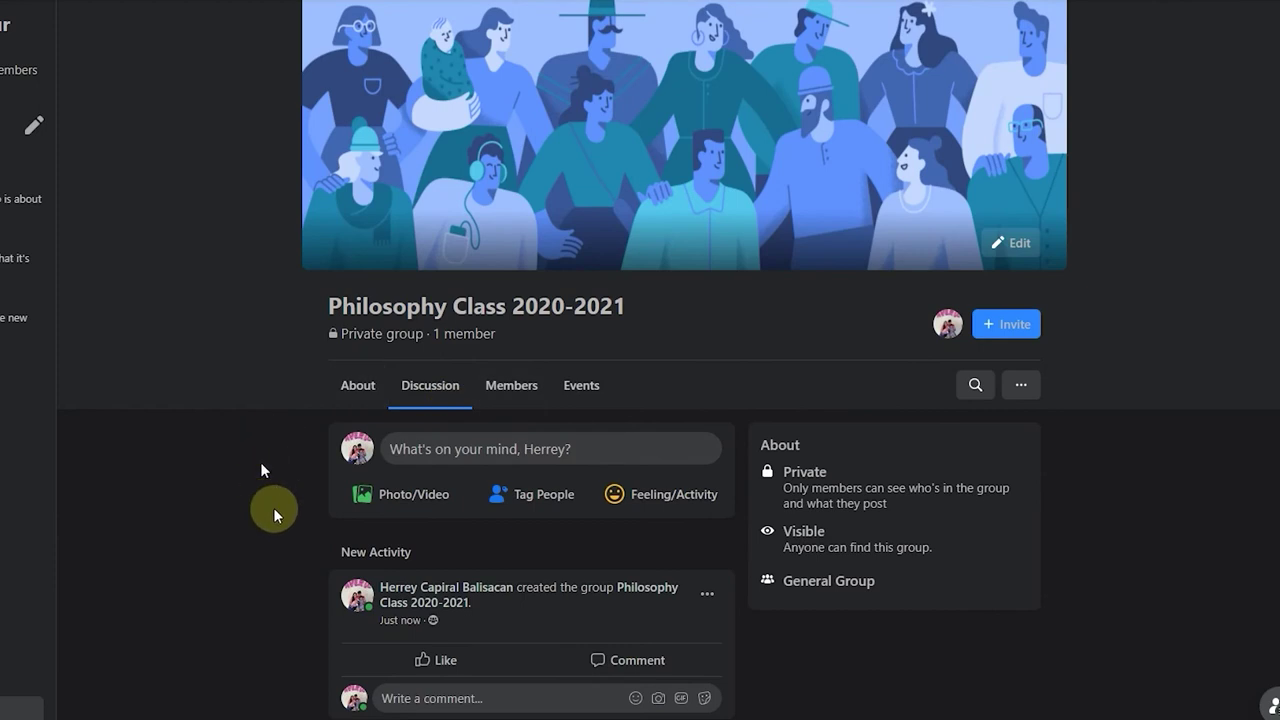